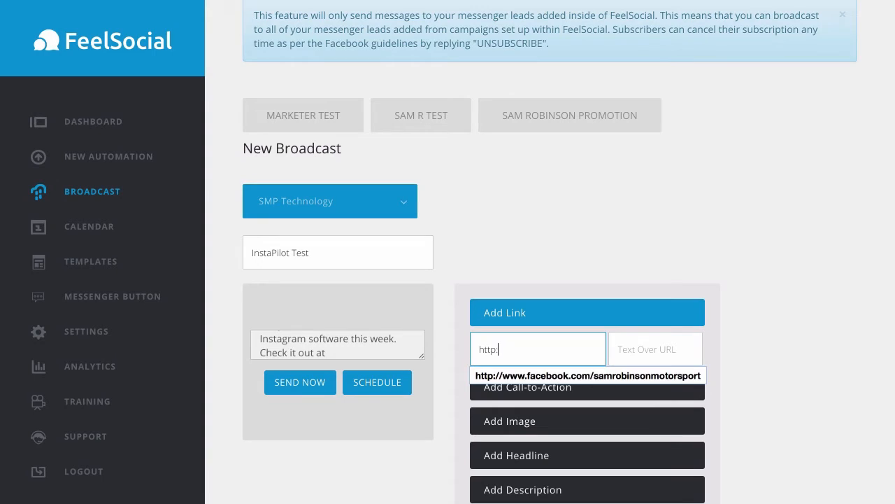
type("instapilot")
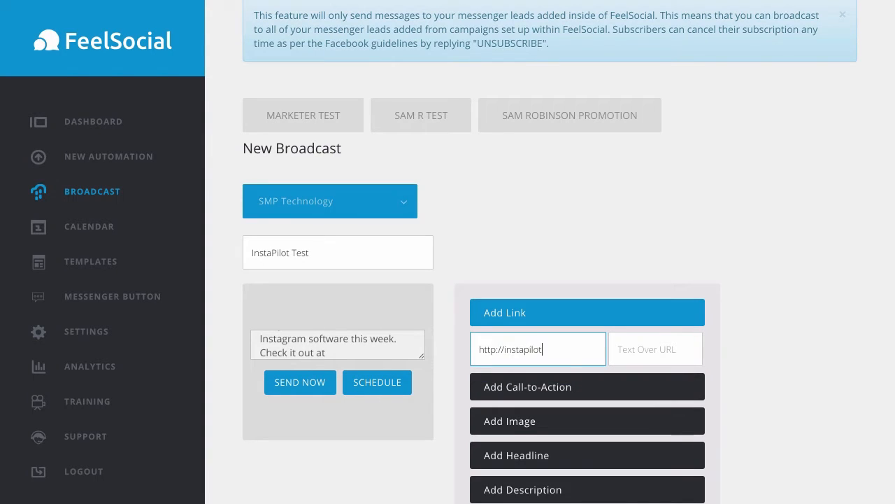
type("app.com")
left_click(634, 349)
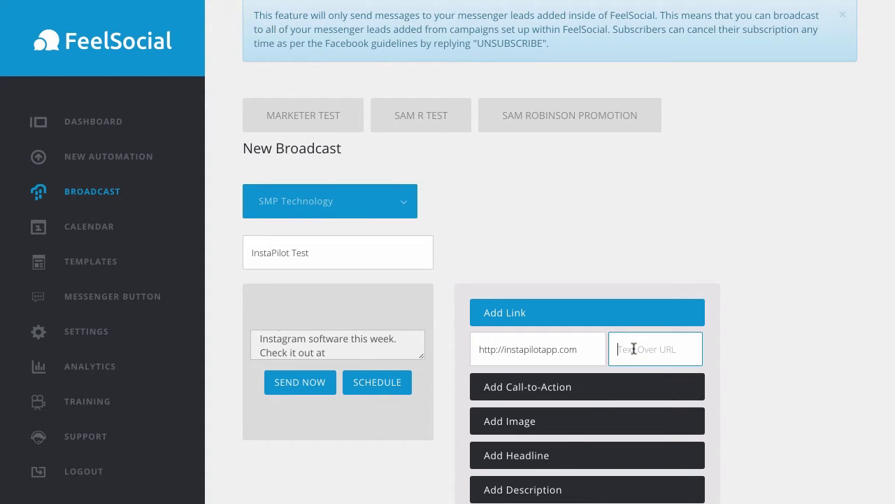
type("See InstaPilot Here")
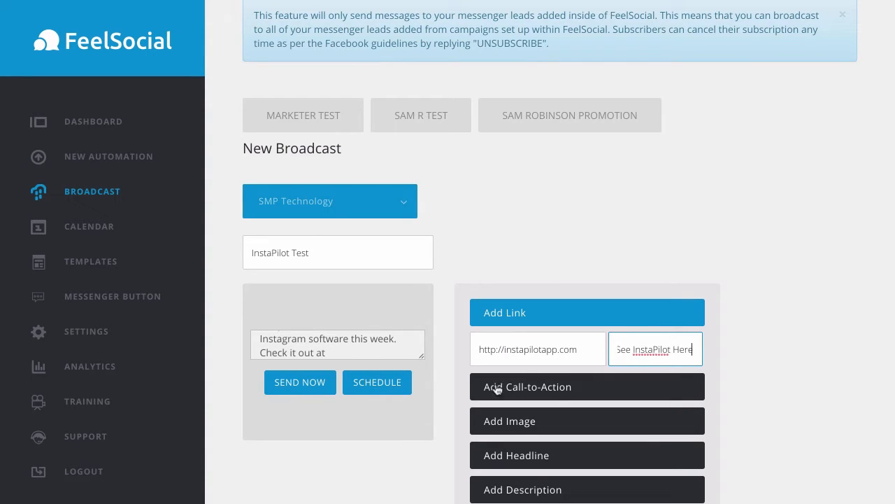
scroll(360, 388, "up", 1)
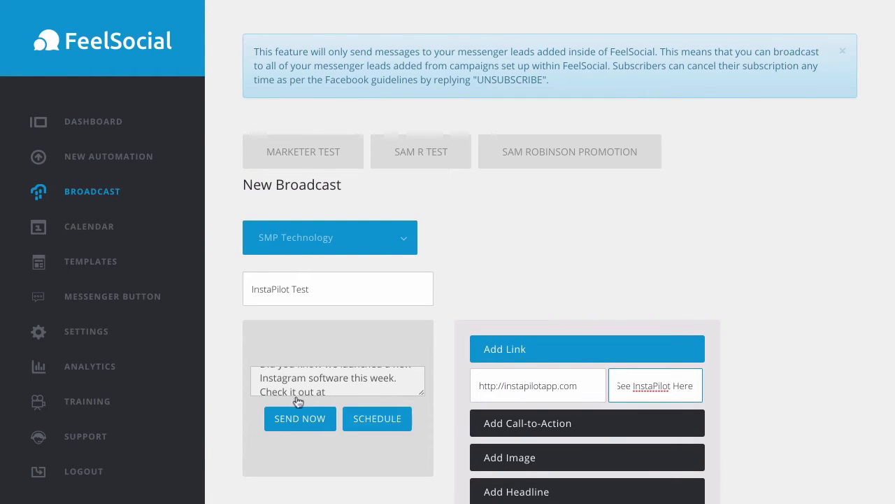
left_click(384, 430)
left_click(384, 430)
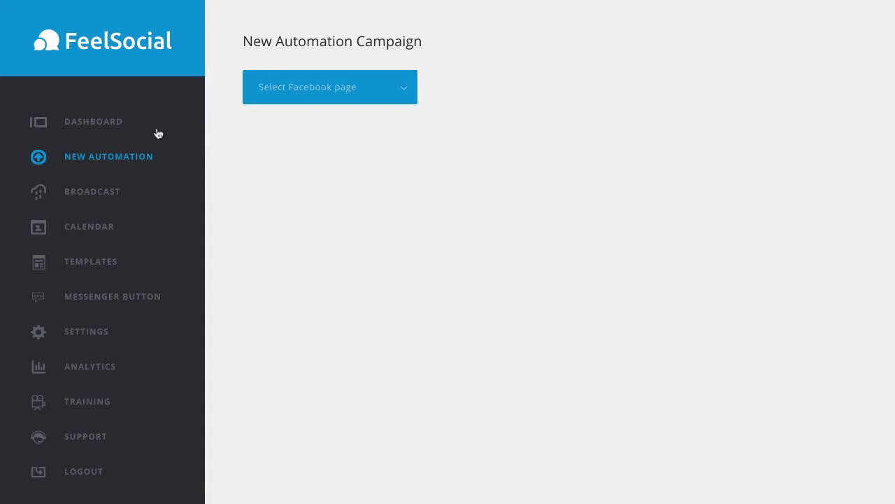
Step: Set up the new automation campaign for the SMP Technology page and name it "SMP Test Campaign"
left_click(404, 93)
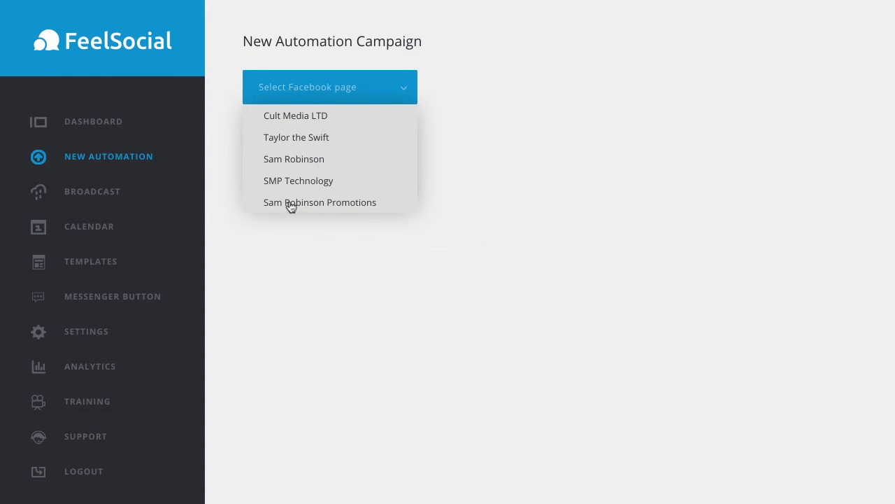
left_click(320, 182)
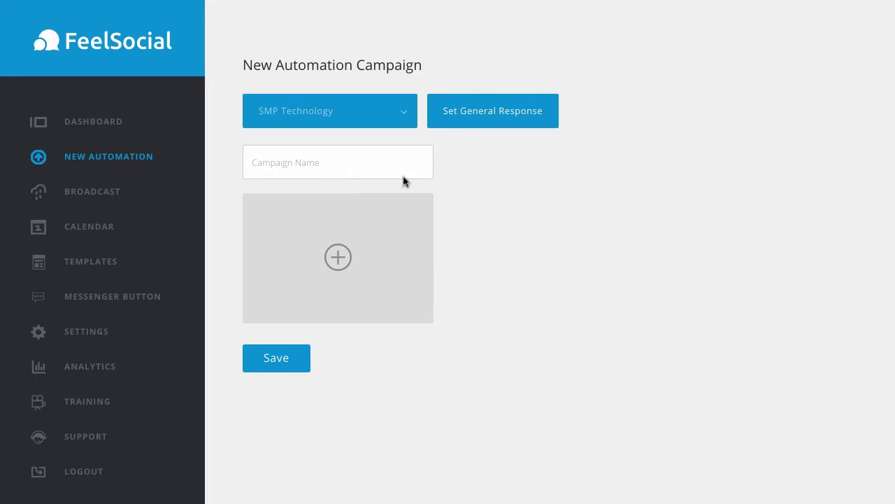
left_click(311, 163)
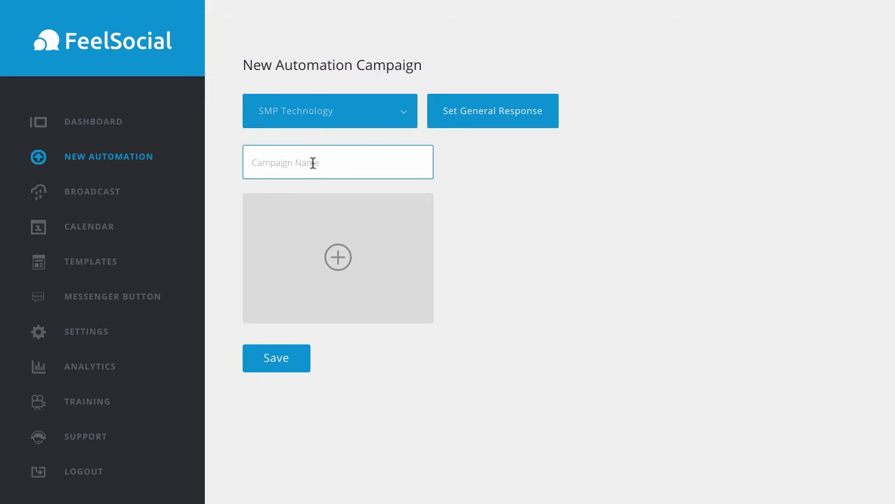
type("SMP Test Campaign")
Step: Create the campaign's first message and begin it with "Hey" followed by the [%FIRST_NAME%] variable
left_click(335, 254)
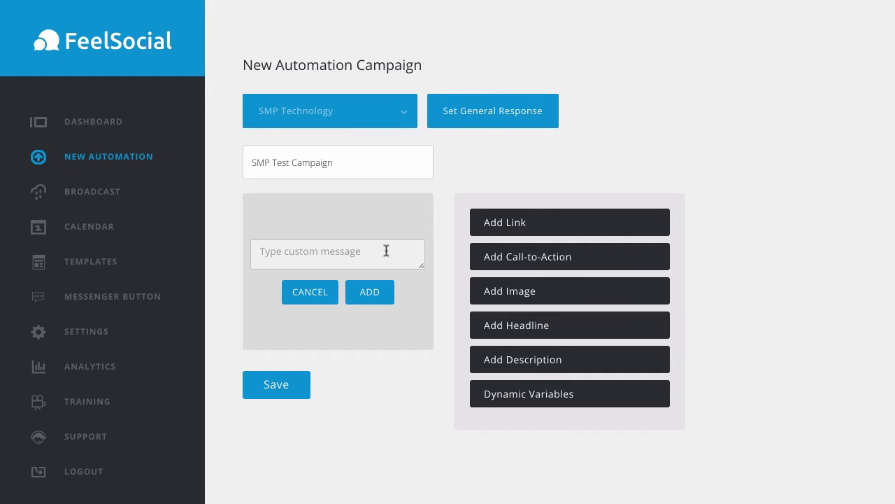
left_click(356, 251)
type("Hey")
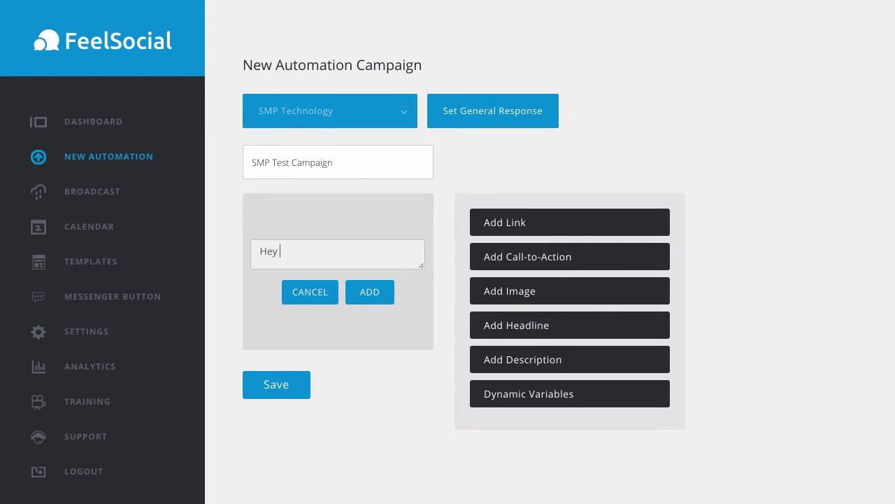
left_click(536, 395)
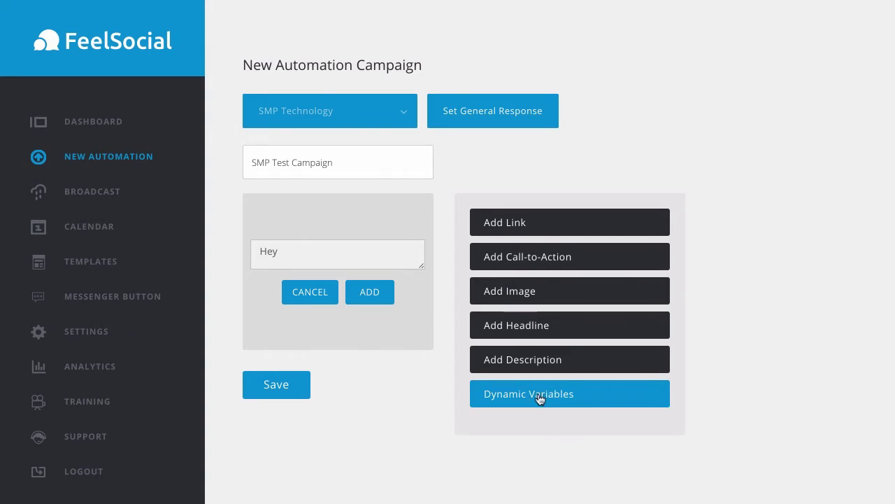
scroll(649, 426, "down", 1)
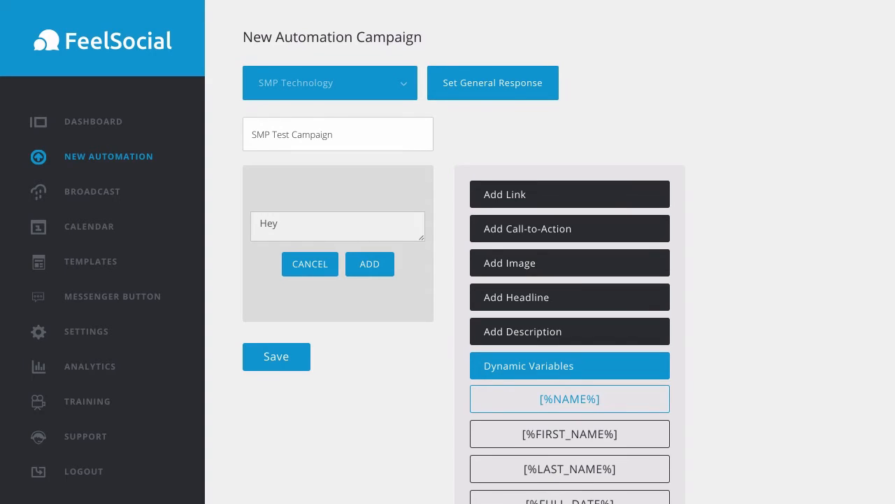
left_click(566, 435)
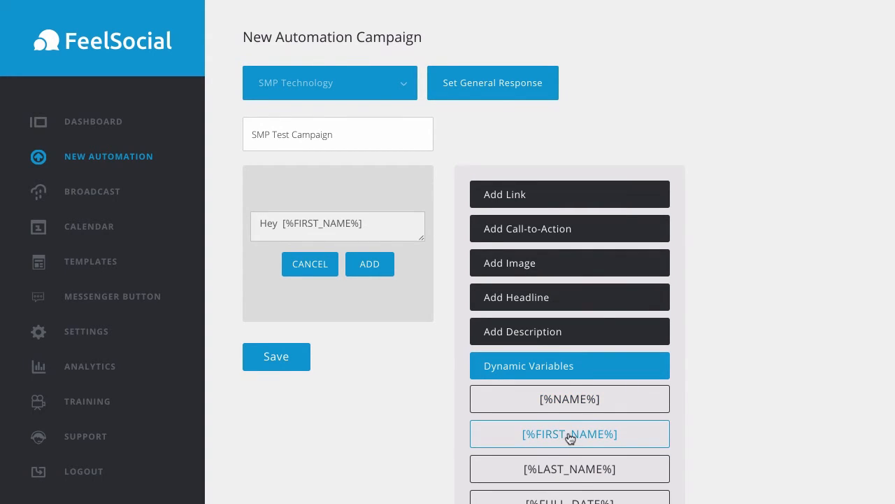
Step: Leave a blank line below the greeting and write "Thanks for getting in touch with us on SMP Tehcnology, if you need further help"
left_click(380, 235)
key("Return")
key("Return")
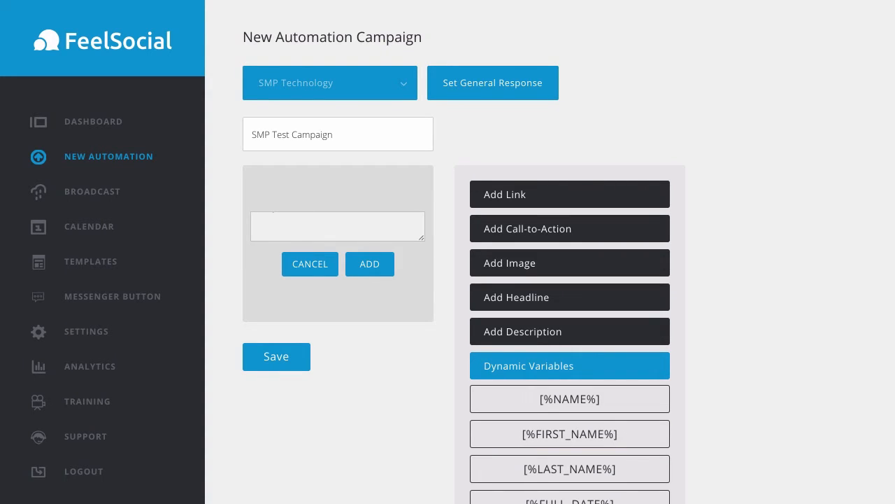
type("Thanks for getting in")
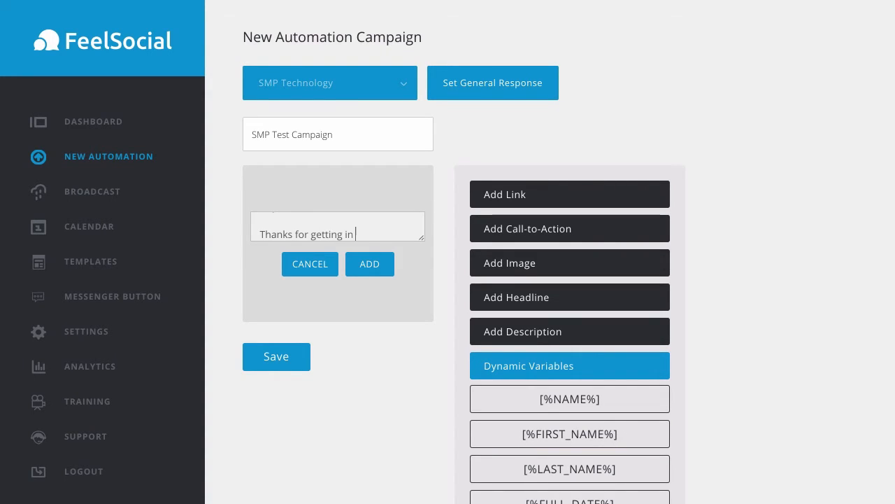
type(" touch with us on SMP ")
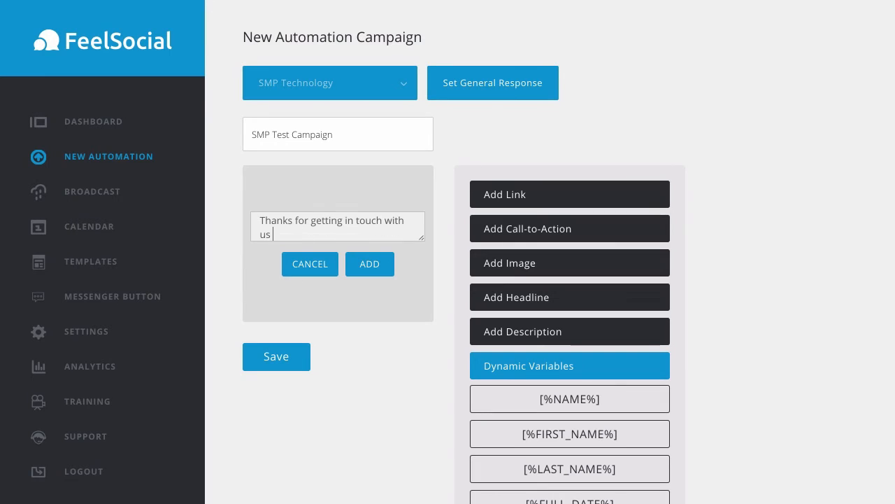
type("Tehcno")
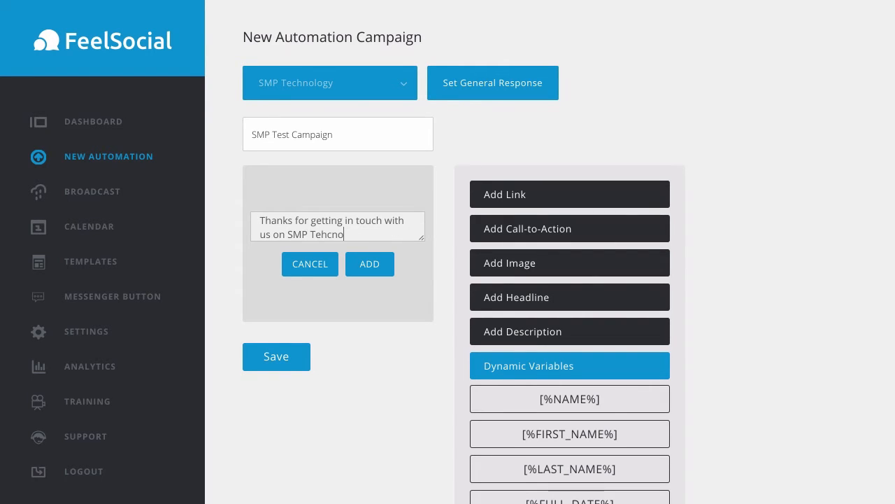
type("logy. if you need further hel")
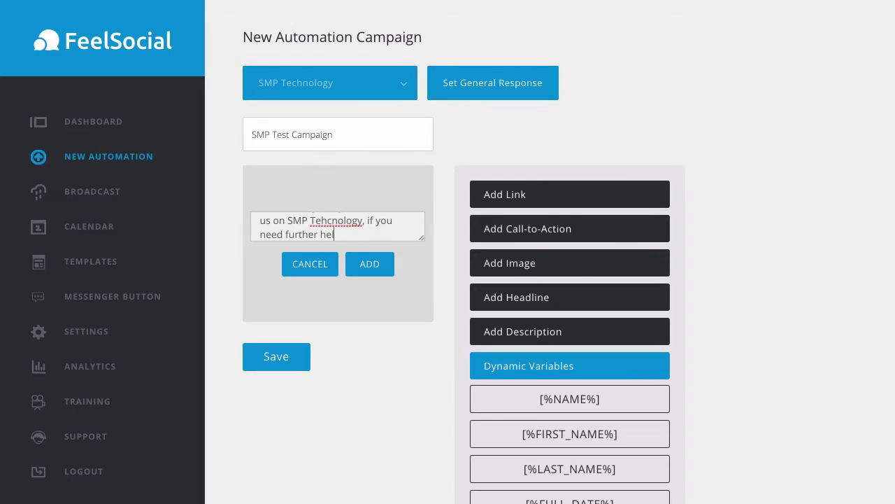
Step: Finish the sentence with "please let us know in here or contact our support desk" and leave a blank line after it
type("p please let us know in here or ")
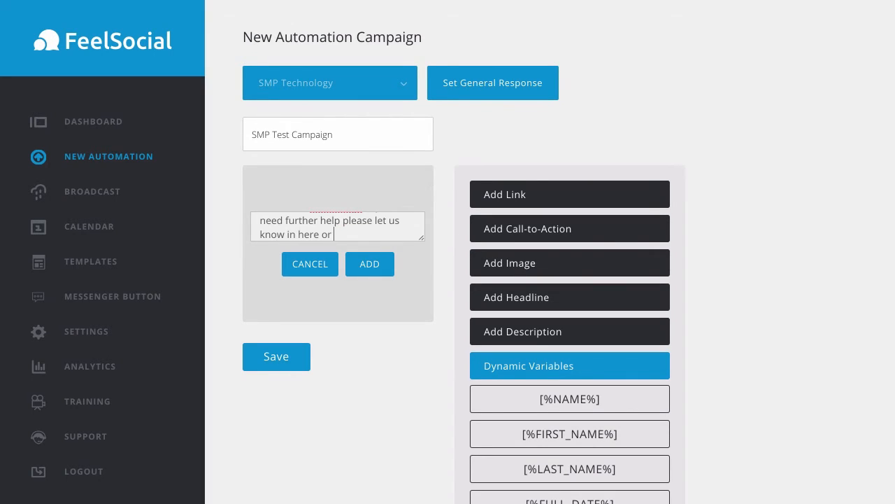
type("contact our support desk")
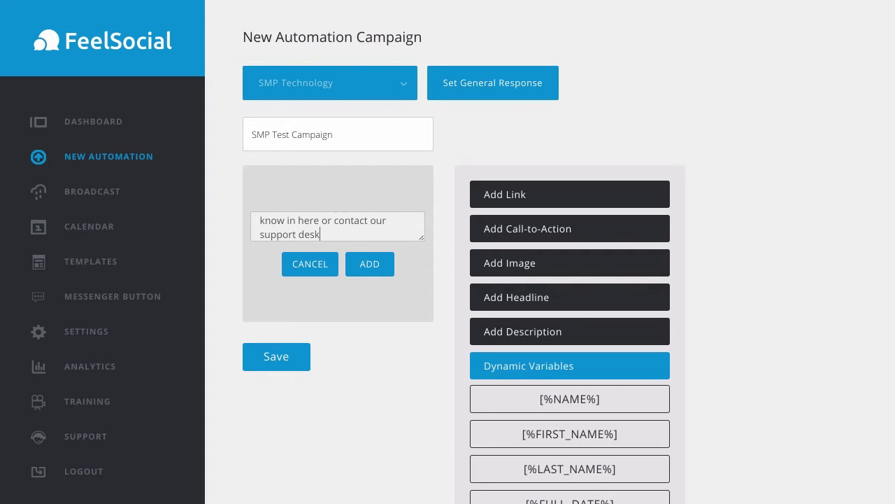
key("Return")
key("Return")
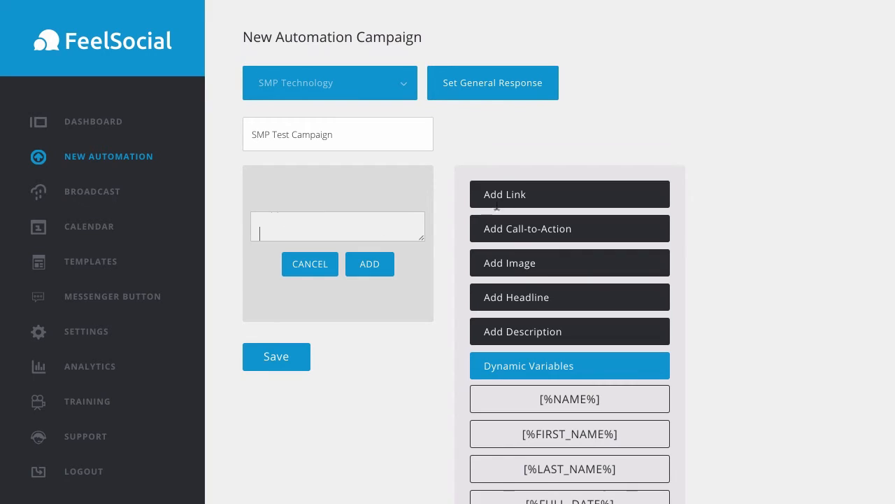
left_click(507, 196)
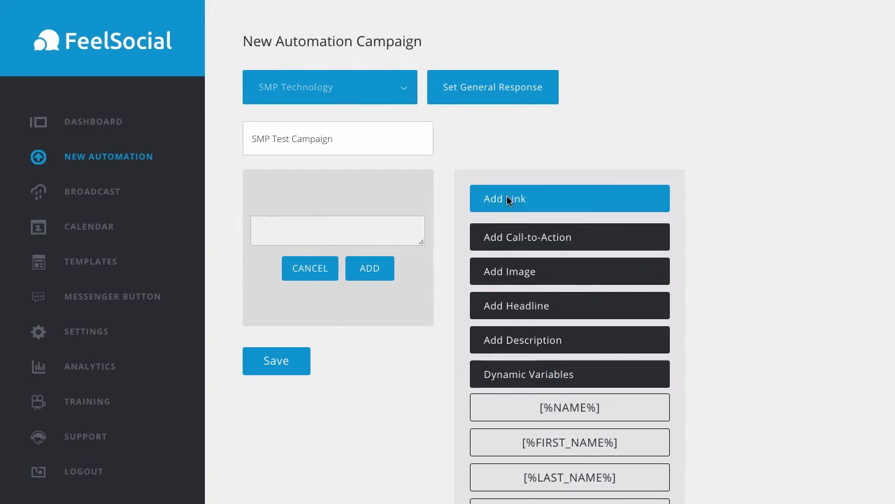
left_click(524, 259)
type("h")
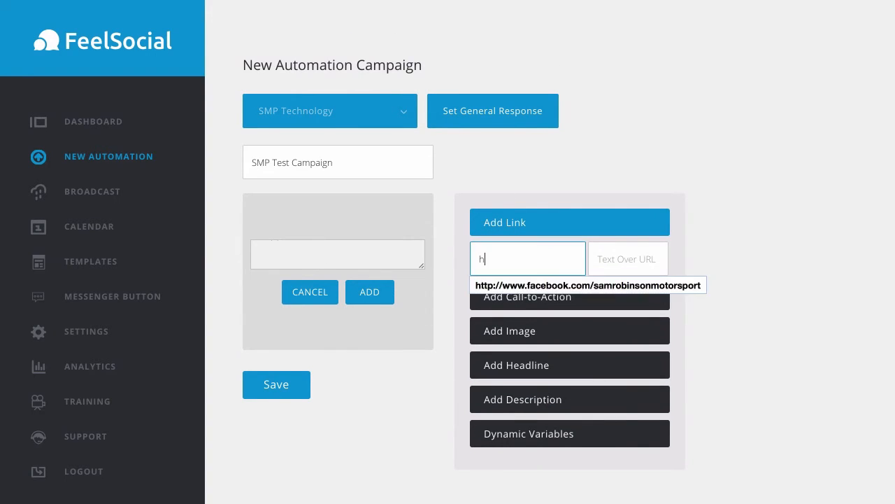
type("ttp://smpt")
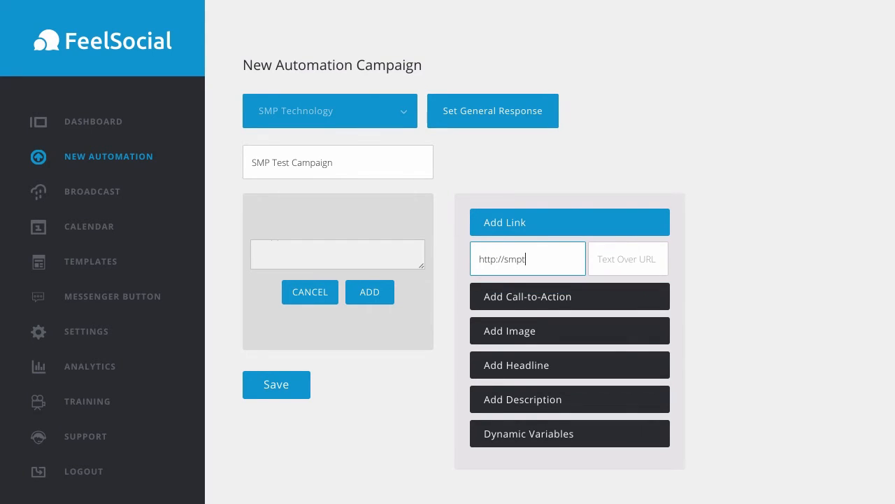
type("echnology.zendesk.com")
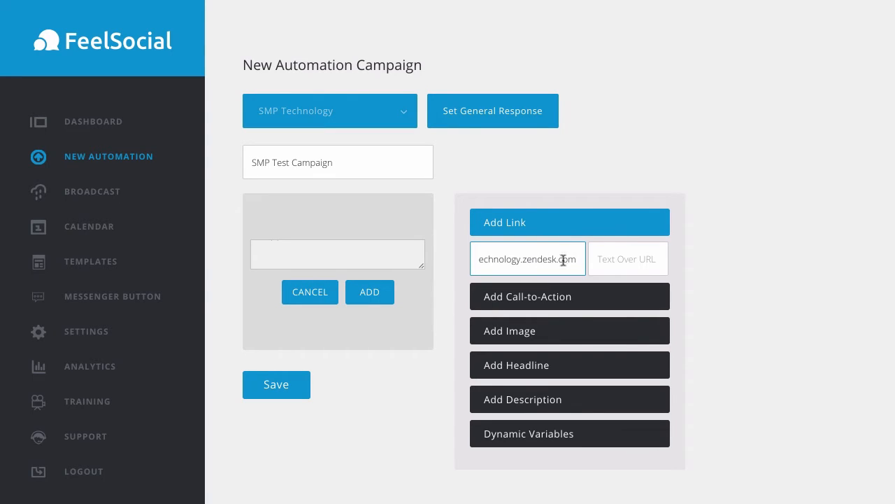
left_click(627, 257)
type("Support")
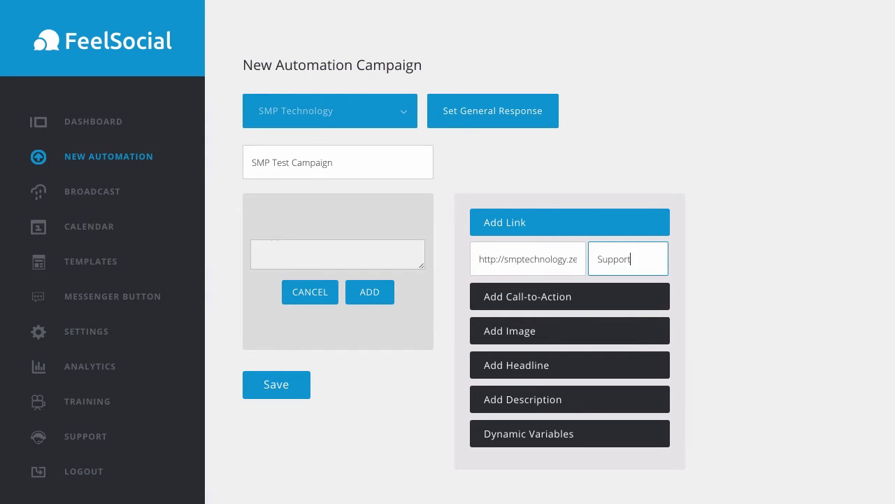
left_click(738, 245)
left_click(370, 292)
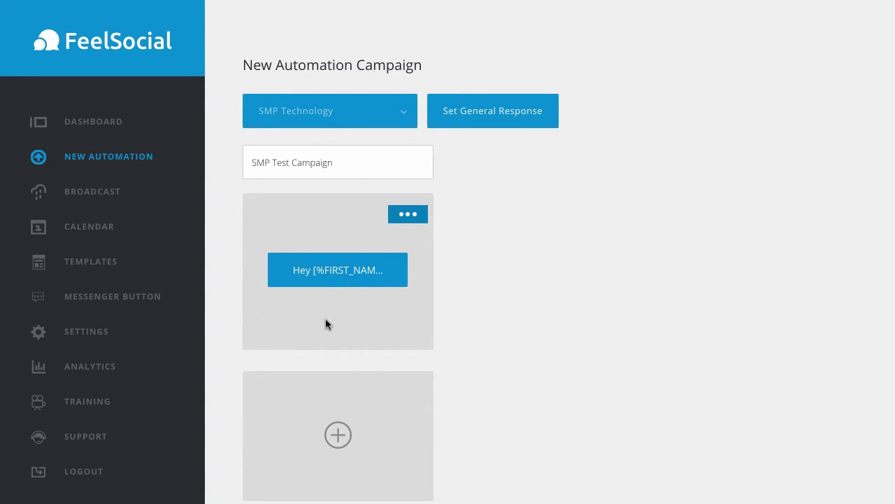
Step: Create a second campaign message and begin it with "Hey" followed by the [%NAME%] variable
scroll(329, 325, "down", 1)
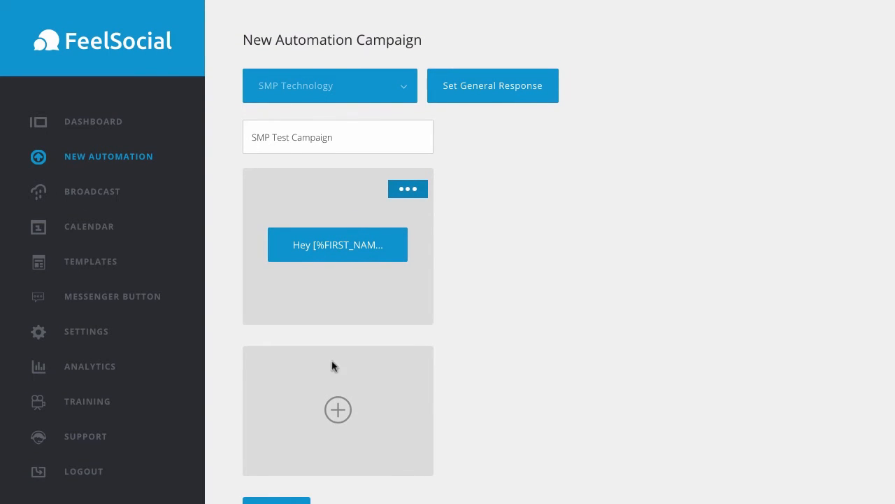
left_click(343, 411)
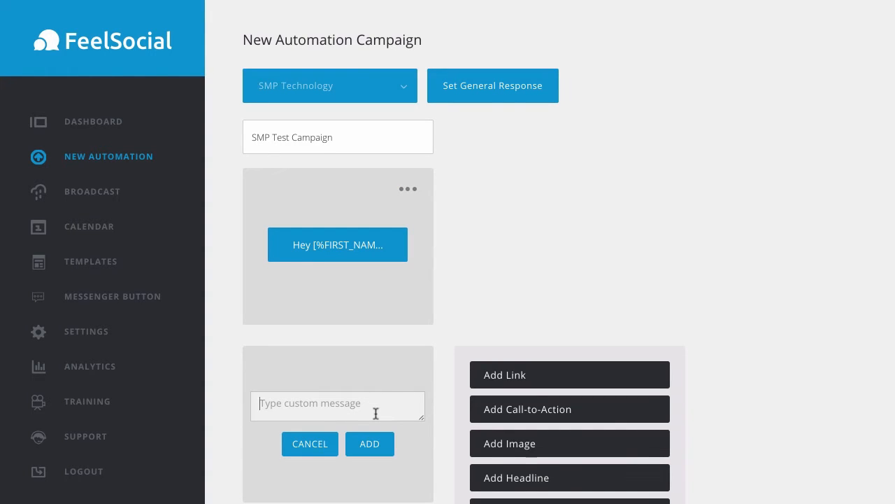
type("Hey")
scroll(630, 384, "down", 1)
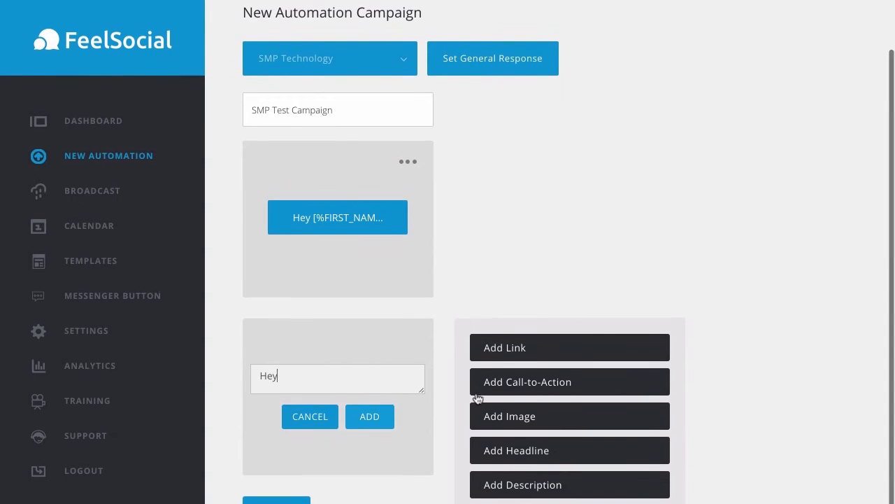
scroll(685, 440, "down", 4)
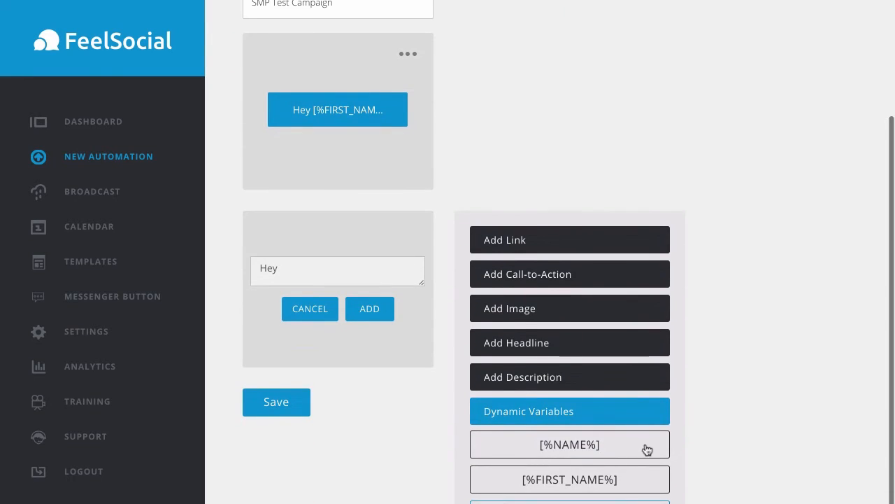
left_click(645, 447)
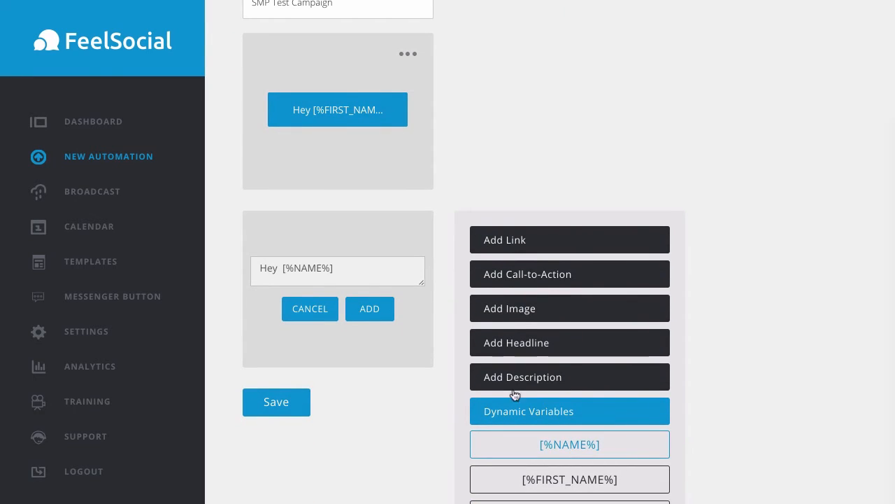
Step: Below the greeting, write "Thank you for the reply, what can we help you with on here today?" and leave a blank line after it
left_click(367, 270)
key("Return")
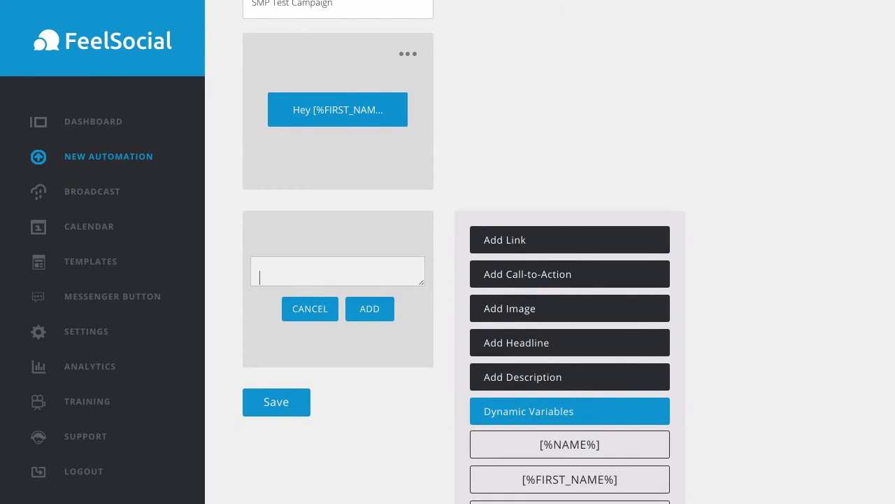
type("Thank you for the reply, what can we help y")
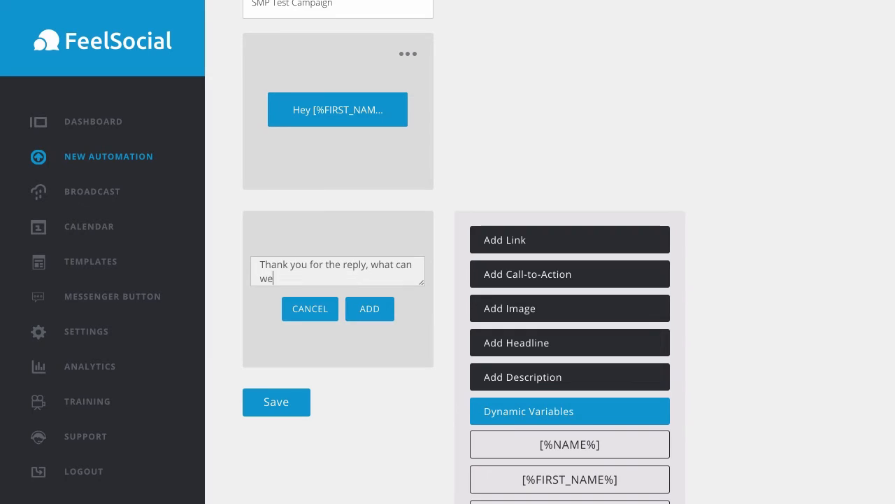
type("ou wiht on")
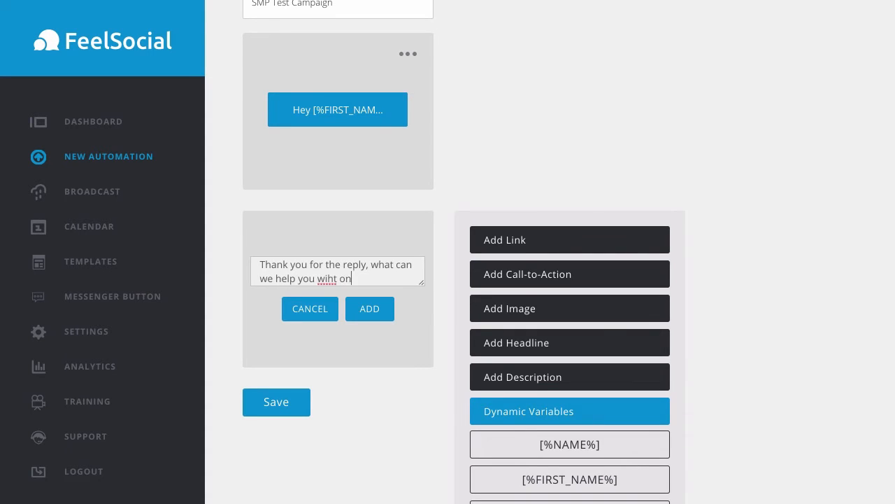
key("BackSpace")
key("BackSpace")
key("BackSpace")
key("BackSpace")
key("BackSpace")
type("th on here today?")
scroll(404, 284, "down", 1)
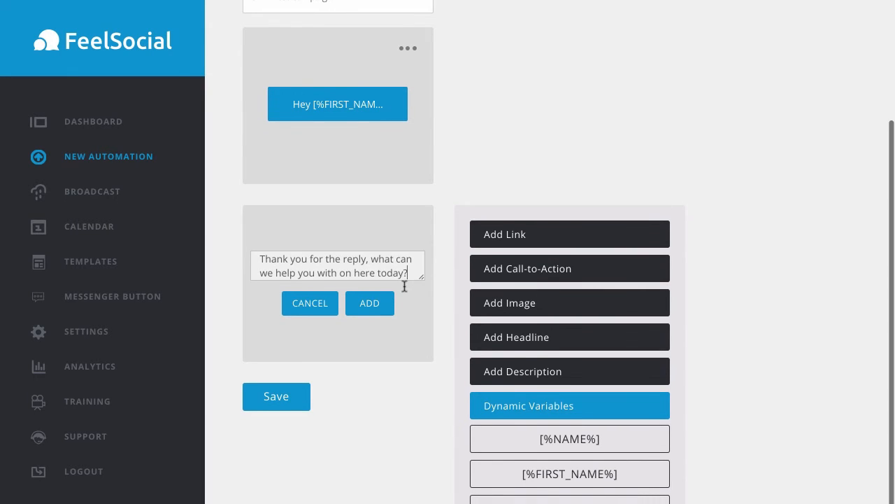
key("Return")
key("Return")
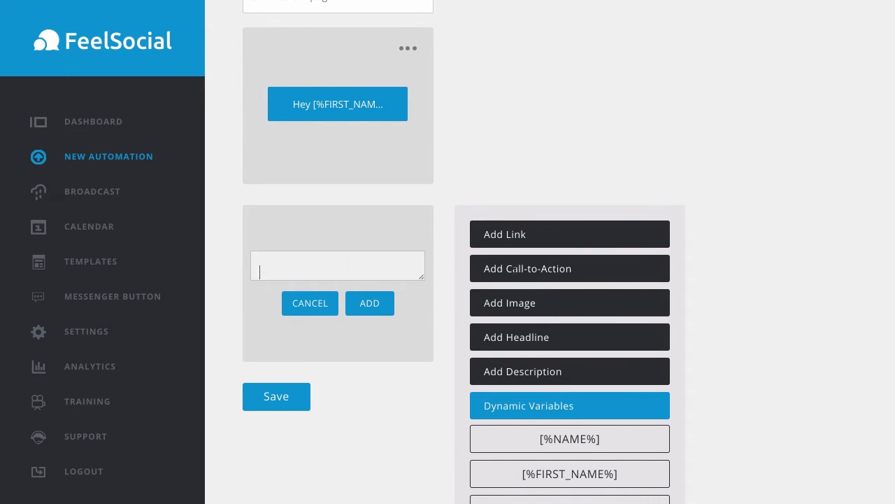
Step: Attach comma-separated call-to-action options to the second message, "Support" and one beginning with "Buy", and add the message to the campaign
left_click(517, 268)
scroll(525, 280, "up", 2)
left_click(563, 383)
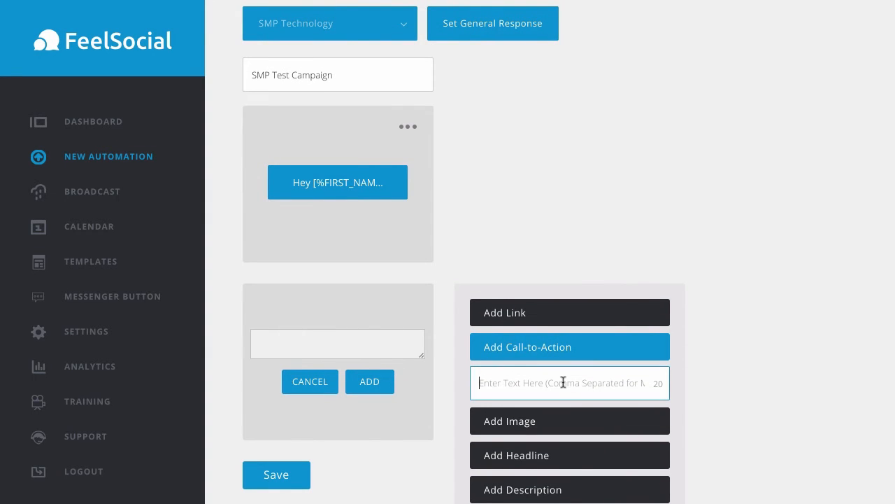
type("Support,")
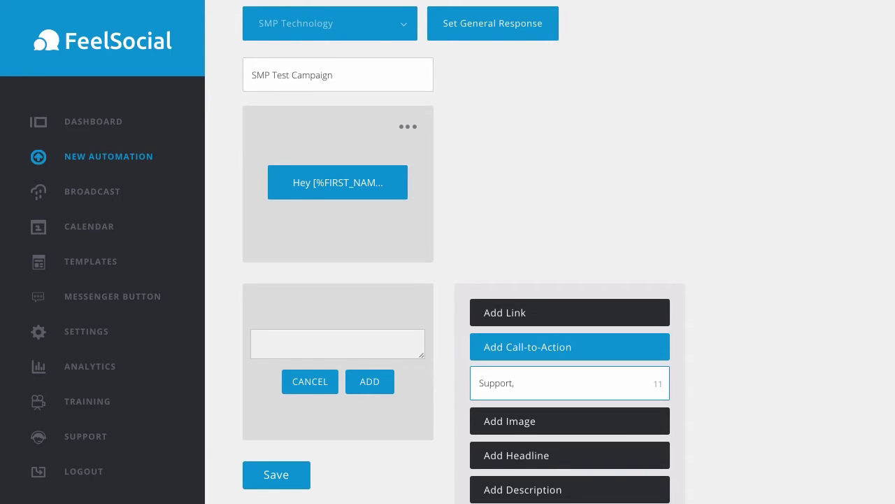
type("N")
key("BackSpace")
type("Buy Prou")
left_click(382, 382)
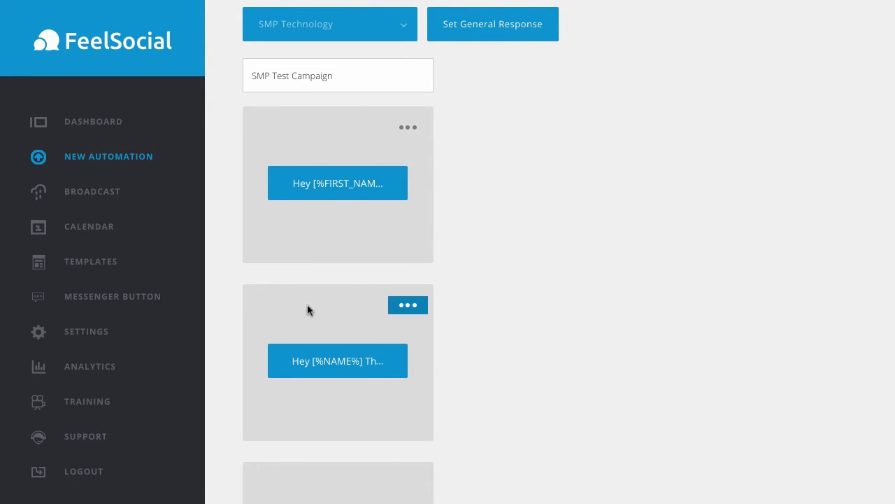
Step: Create a third campaign message reading "For support, please contact us at the link below", followed by a blank line
scroll(394, 401, "down", 1)
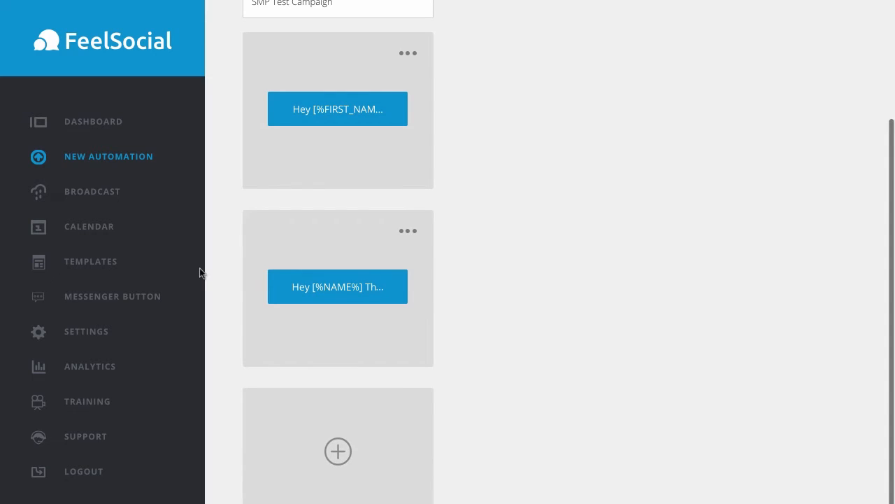
left_click(340, 453)
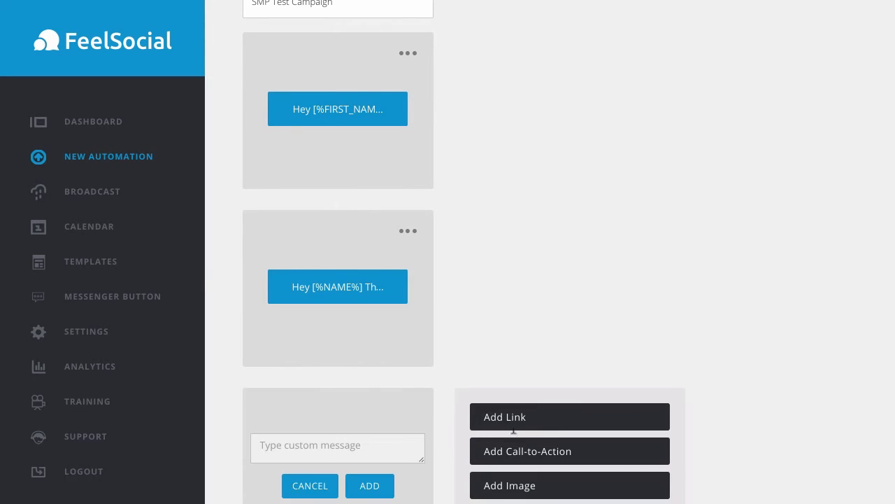
scroll(619, 362, "down", 1)
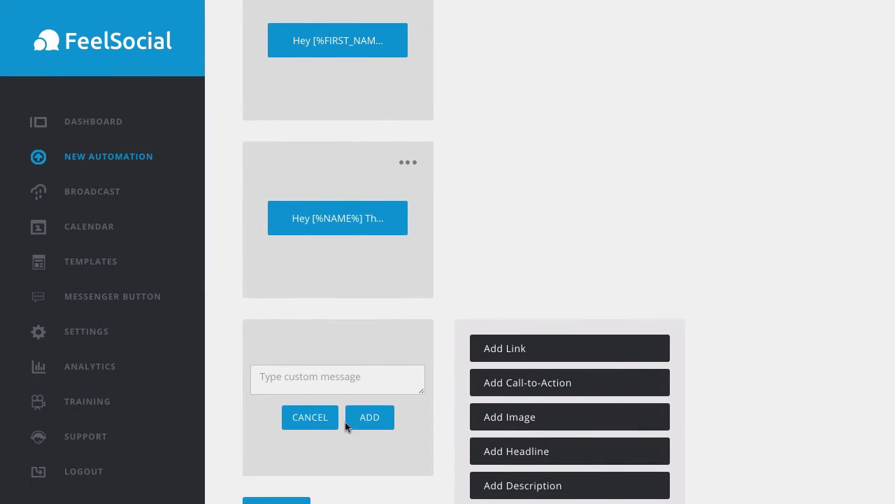
left_click(315, 380)
type("for")
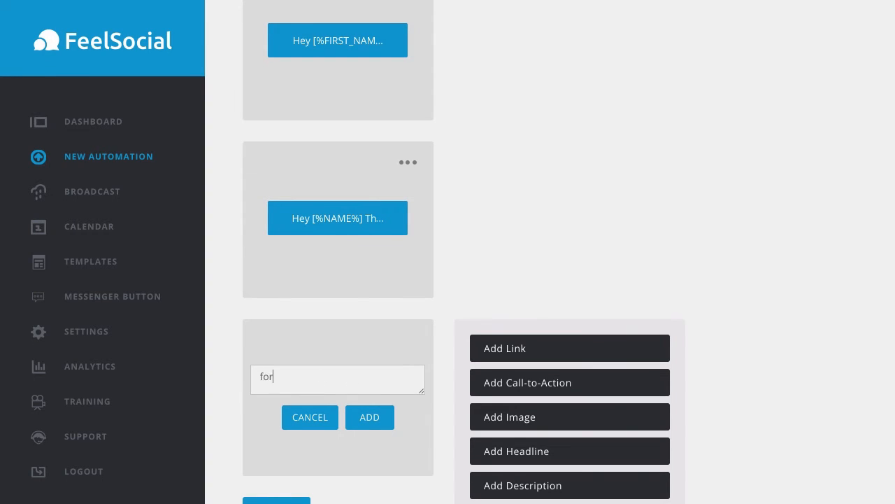
key("BackSpace")
key("BackSpace")
key("BackSpace")
type("For support, please contact us")
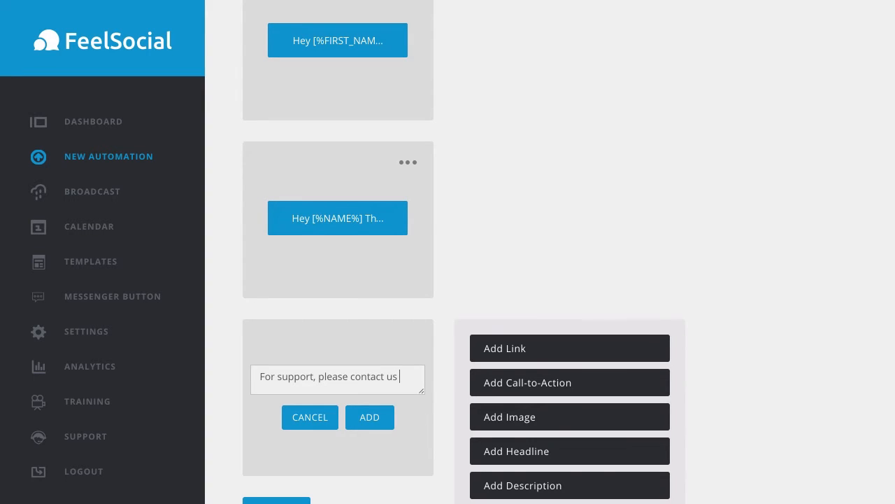
type("at the link below")
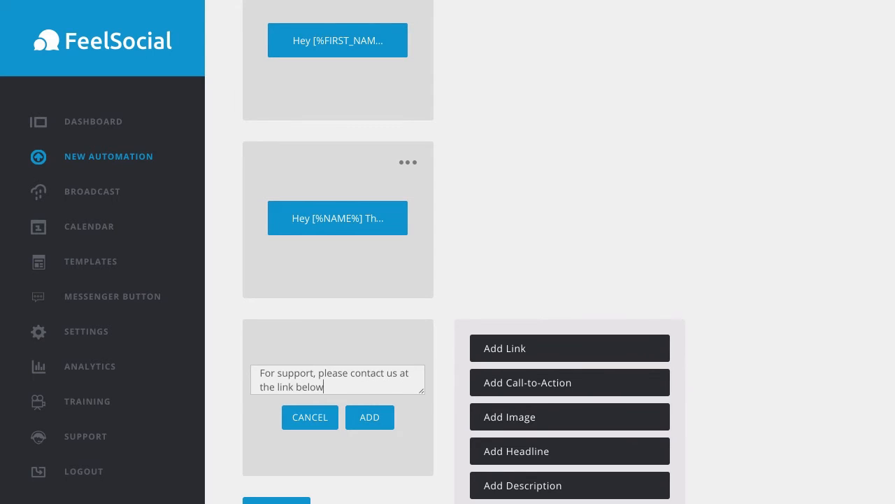
key("Return")
key("Return")
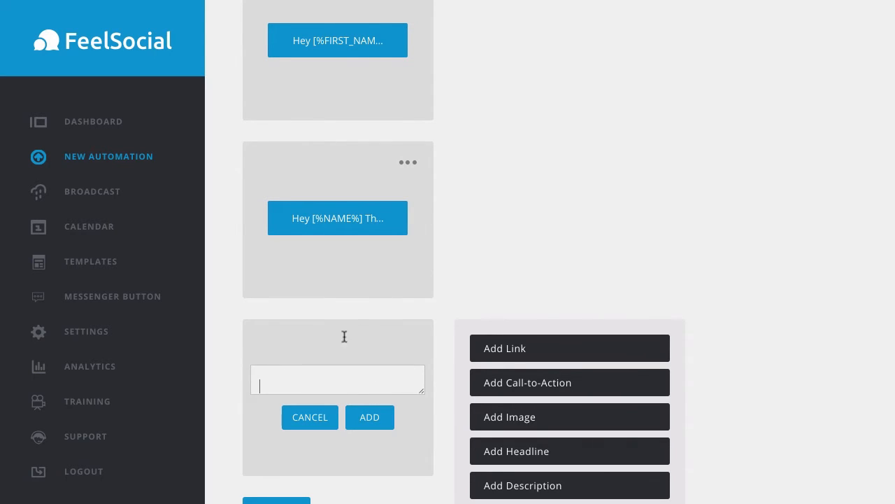
left_click(535, 350)
left_click(516, 385)
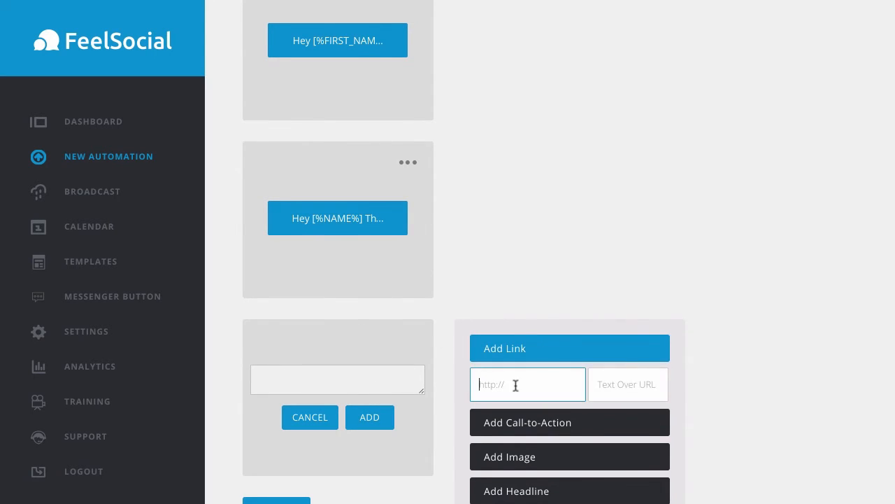
type("http://")
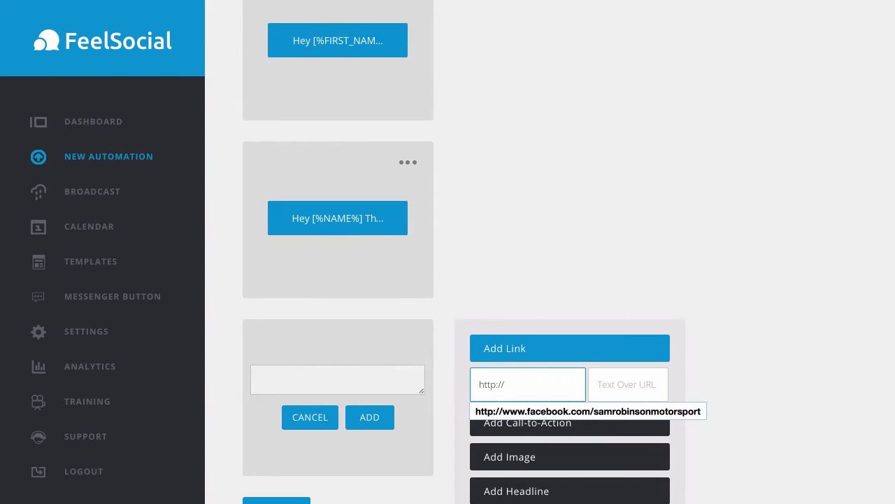
type("smptechnolog")
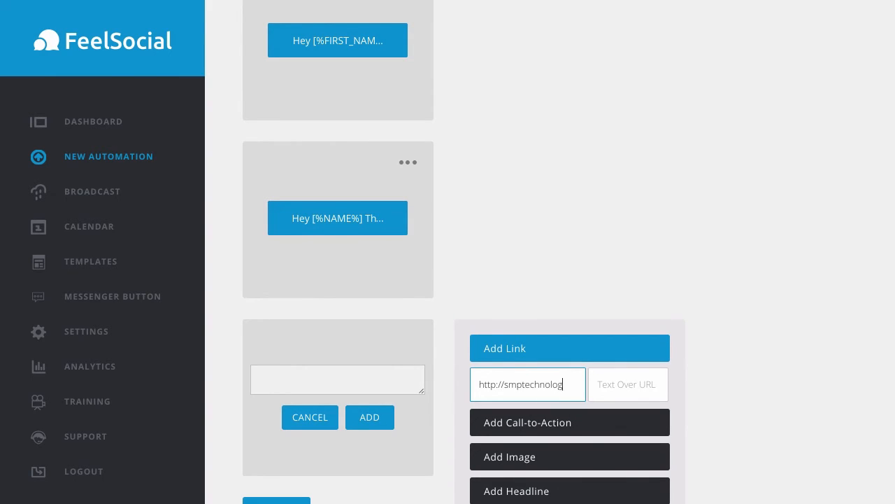
type("y.zendesk.com")
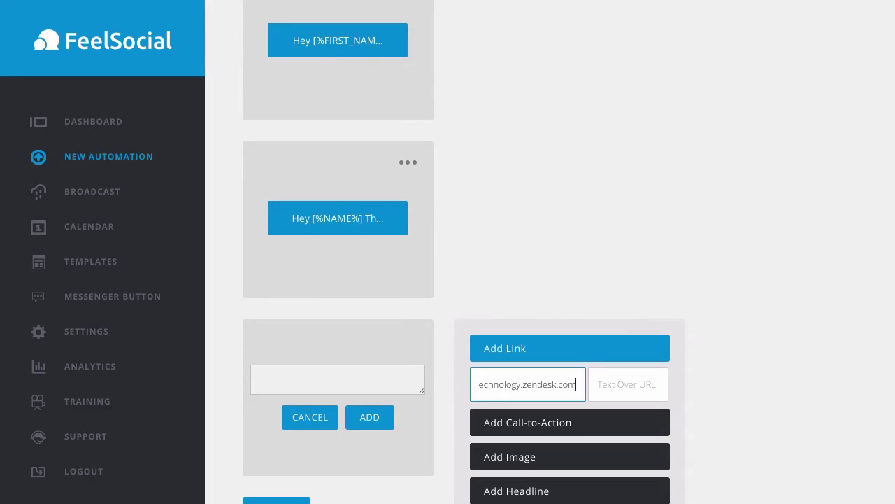
key("Tab")
type("C")
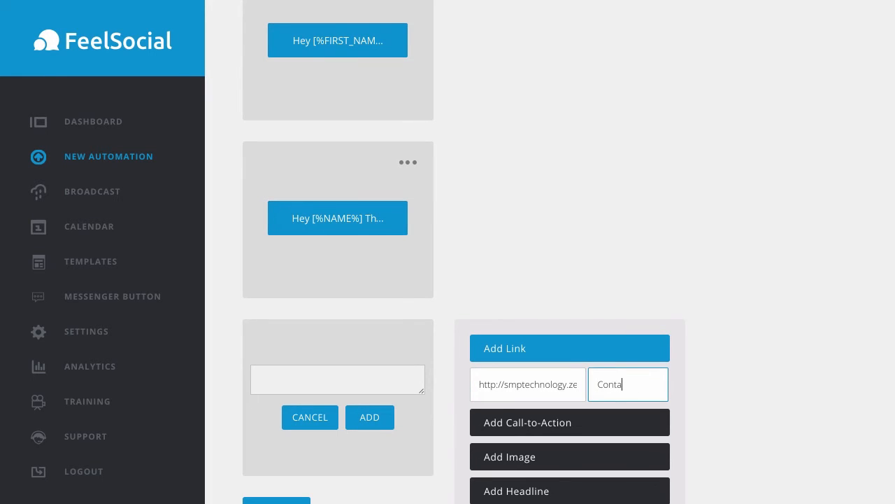
type("ontact Us Here")
Step: Attach Profile Pic.png from the Graphics folder as the third message's image
scroll(576, 364, "down", 1)
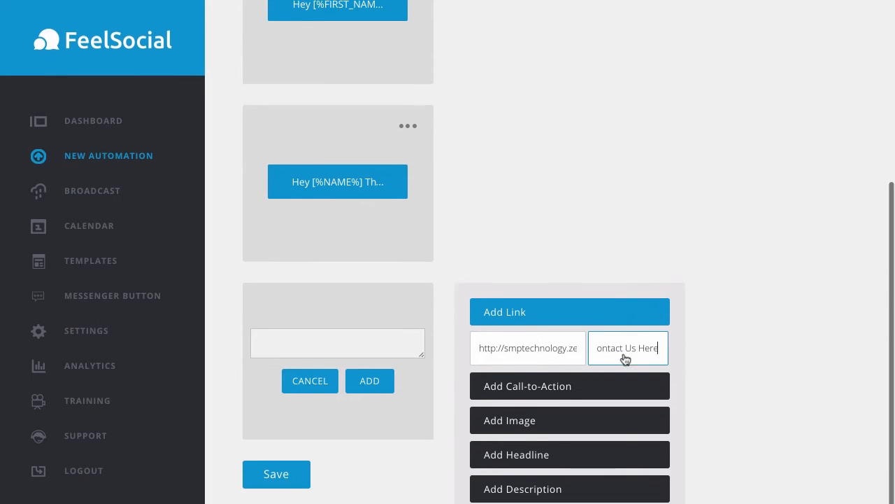
left_click(530, 422)
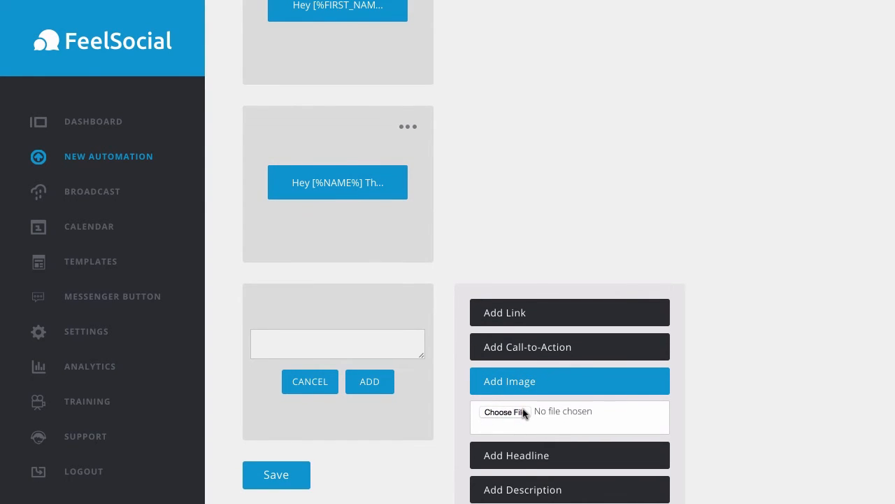
left_click(523, 412)
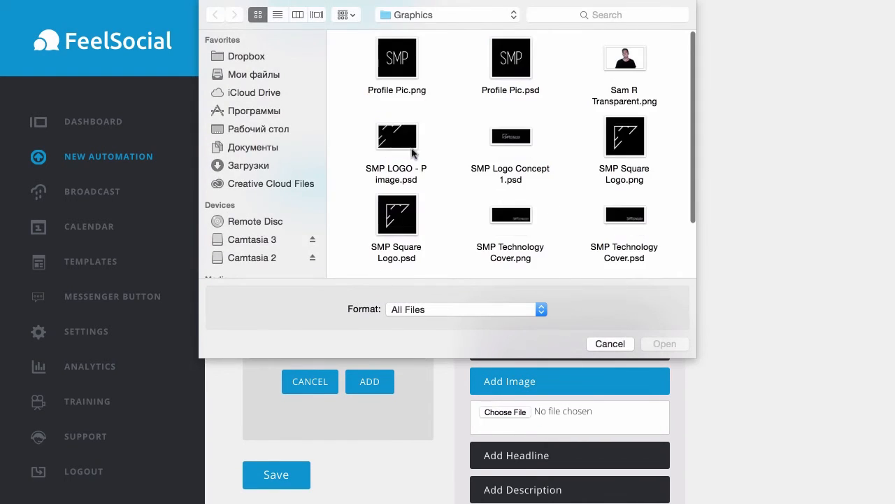
double_click(406, 59)
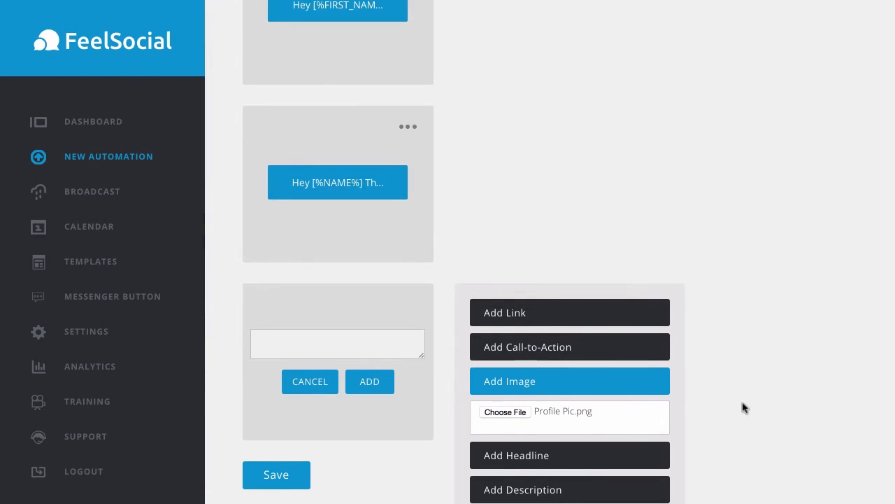
Step: Add the third message to the campaign without a headline or description, and save the campaign
left_click(512, 492)
left_click(539, 413)
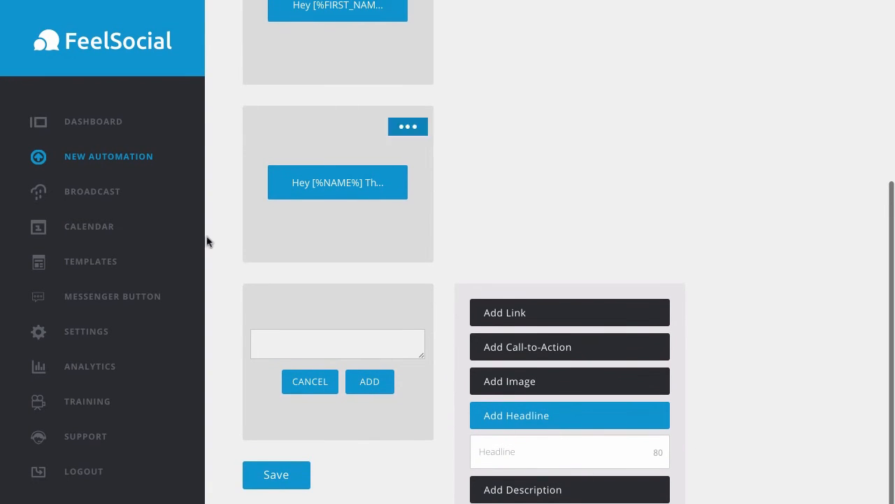
left_click(365, 387)
scroll(450, 362, "down", 2)
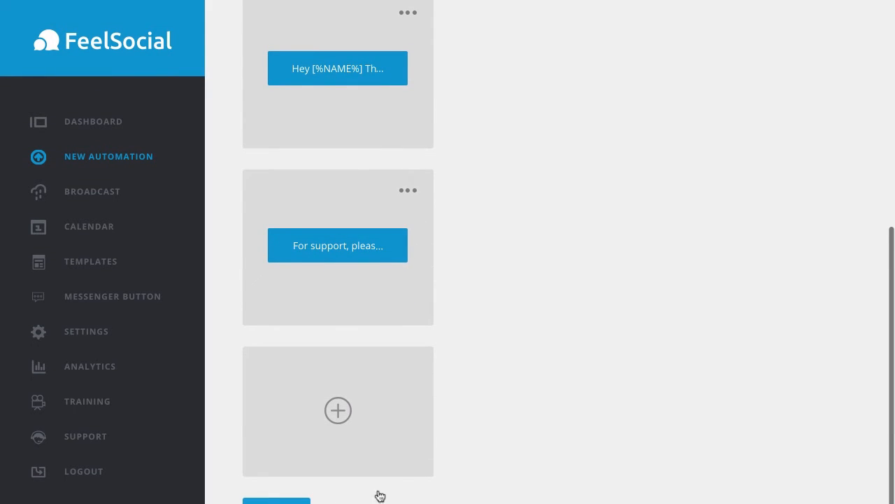
left_click(277, 501)
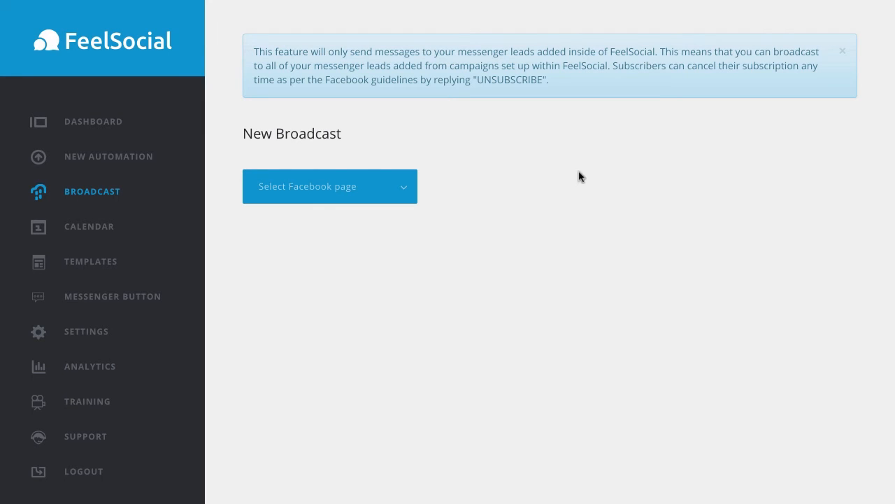
Step: Set up a new broadcast for the SMP Technology page and name it "InstaPilot Test"
left_click(395, 193)
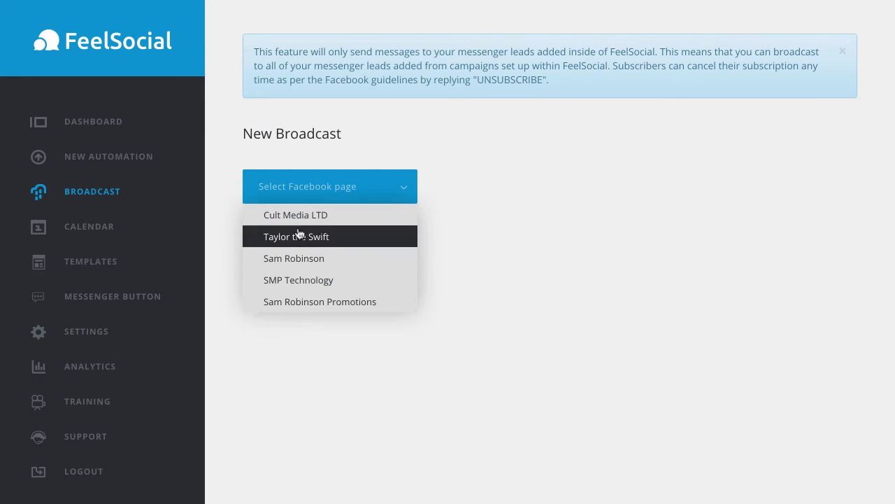
left_click(294, 281)
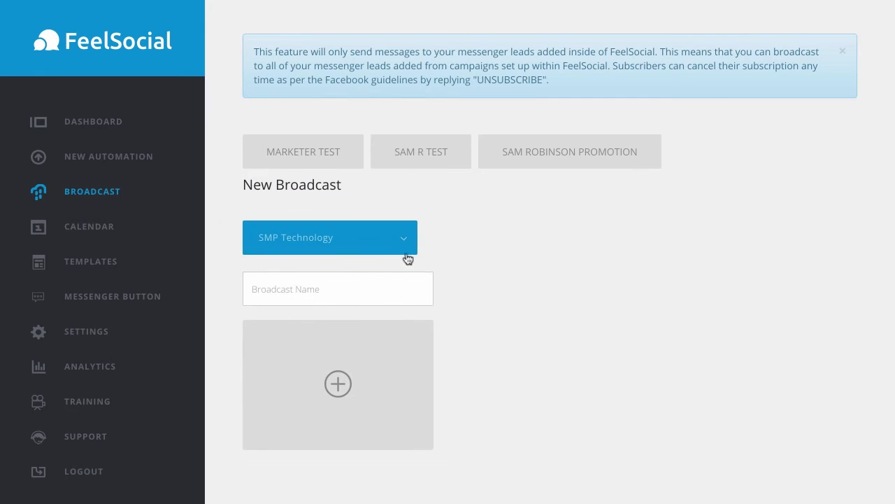
left_click(364, 282)
type("InstaPilot Test")
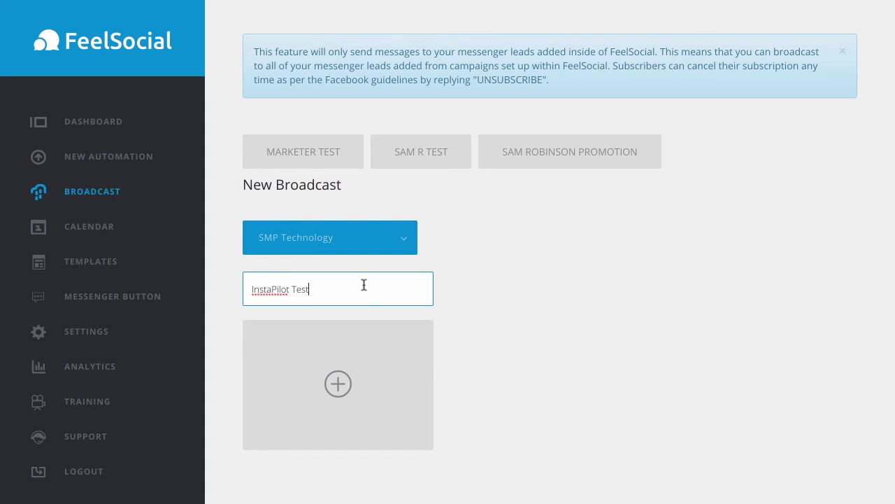
Step: Create the broadcast message, begin it with "Hey" followed by the [%FIRST_NAME%] variable, and leave a blank line below
left_click(338, 383)
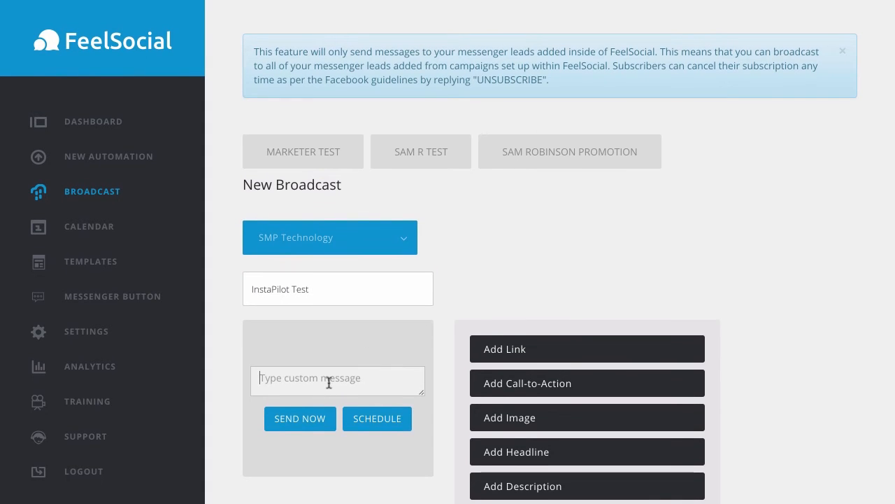
type("Hey")
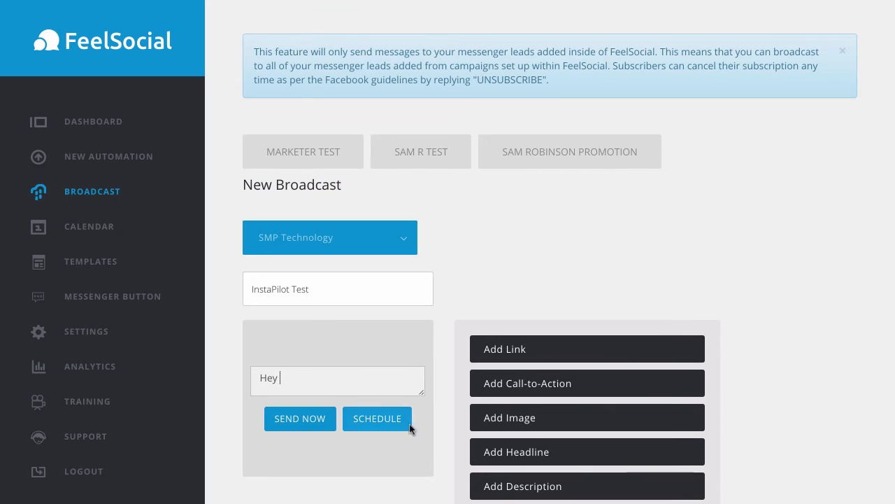
scroll(824, 415, "down", 2)
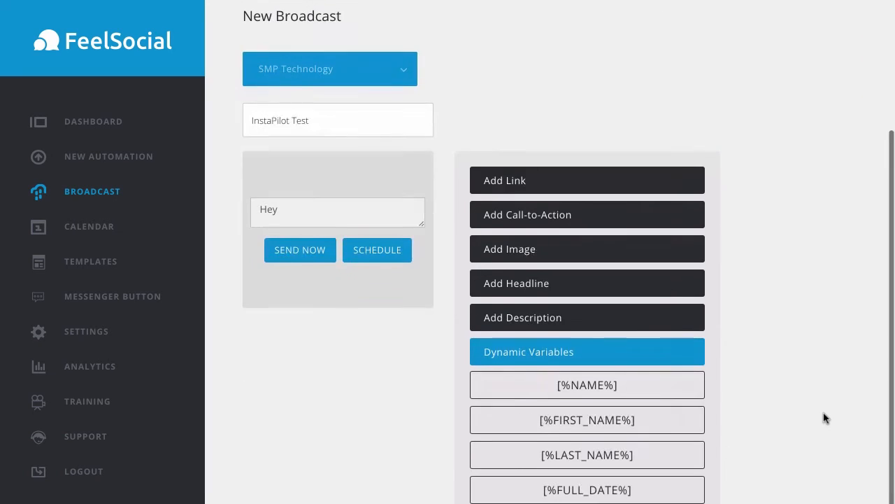
left_click(573, 424)
left_click(374, 214)
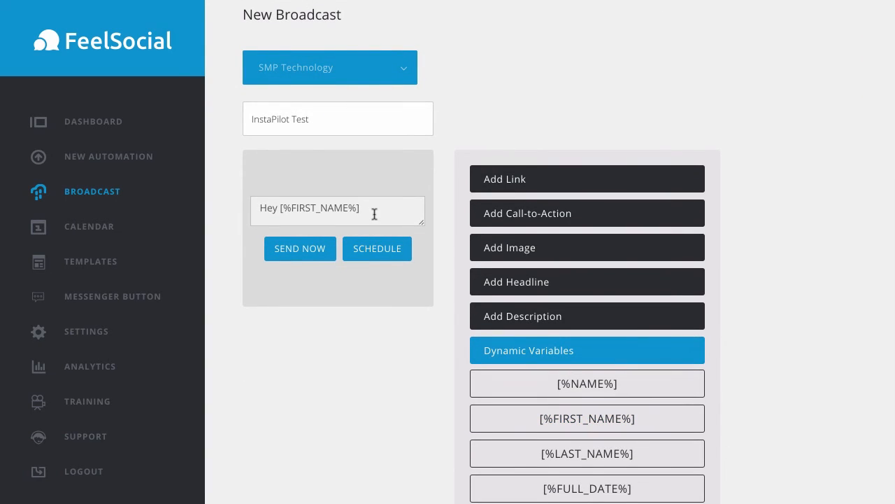
key("Return")
key("Return")
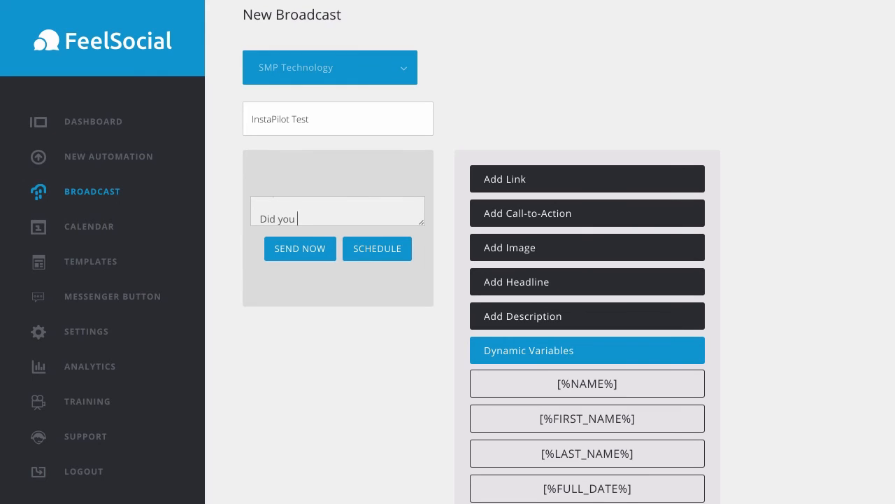
Step: Continue the broadcast message with "Did you know we launched a new Instagram software this week. Check it out at"
type("Did you know we launched a new Instagram software this week.")
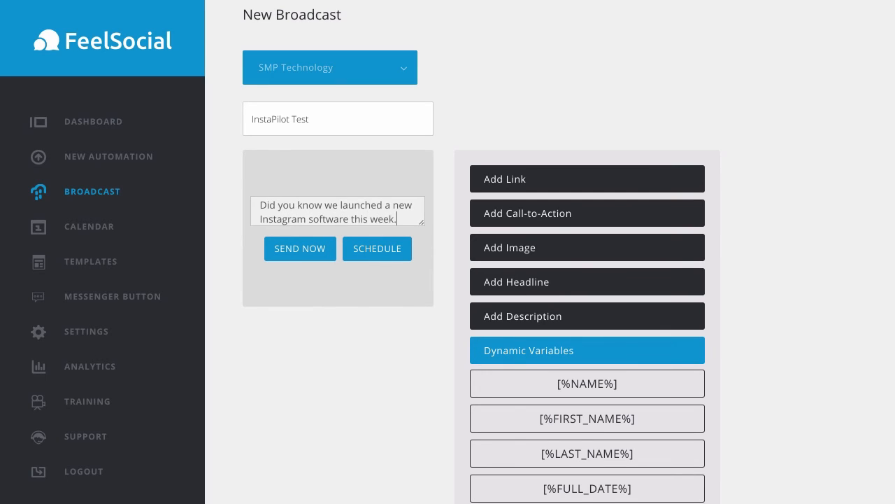
type("heck it out at")
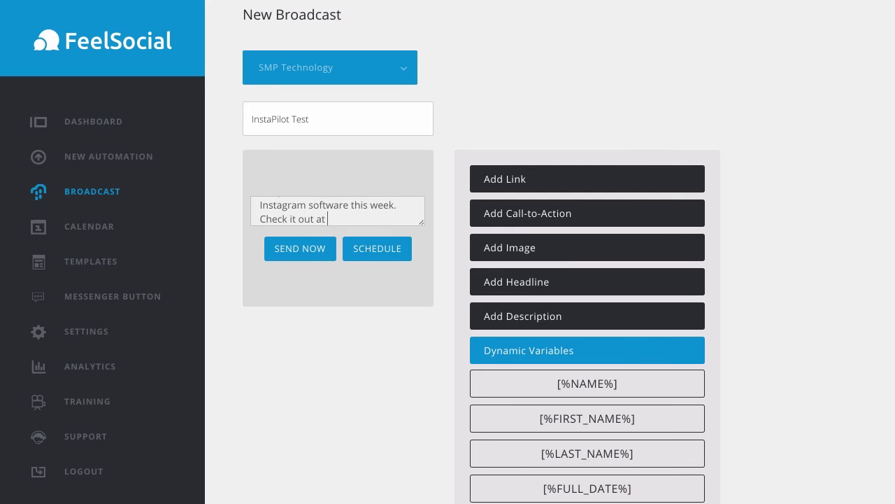
left_click(500, 178)
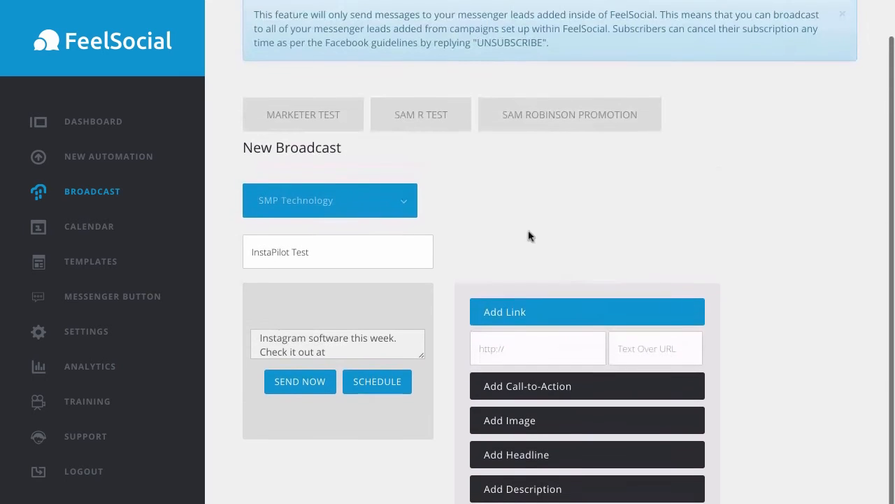
left_click(540, 343)
type("http")
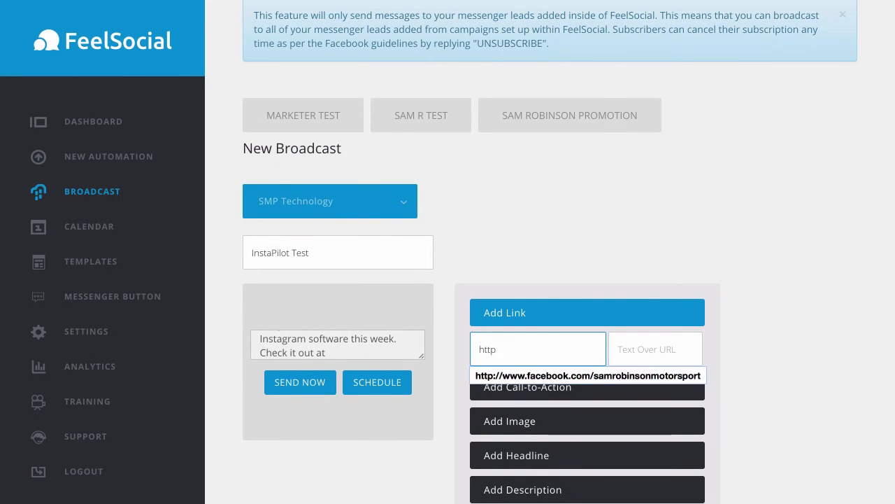
type("://instapilotapp.com")
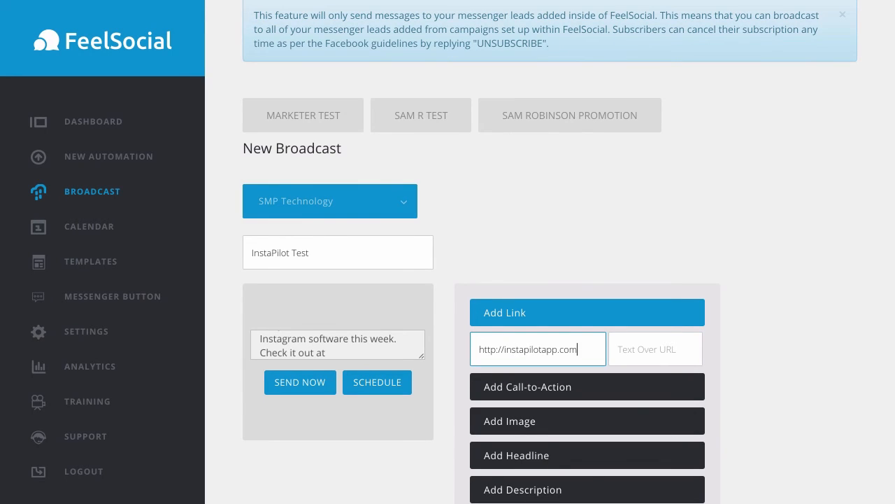
left_click(633, 349)
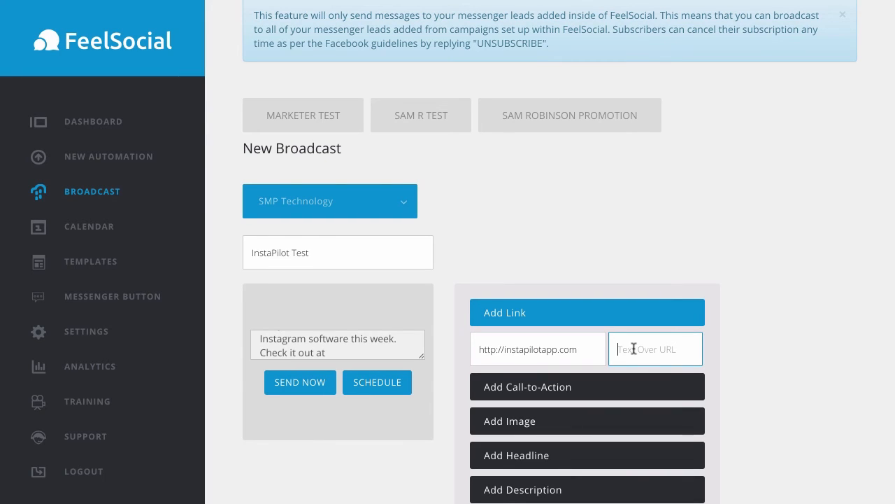
type("See InstaPilot Here")
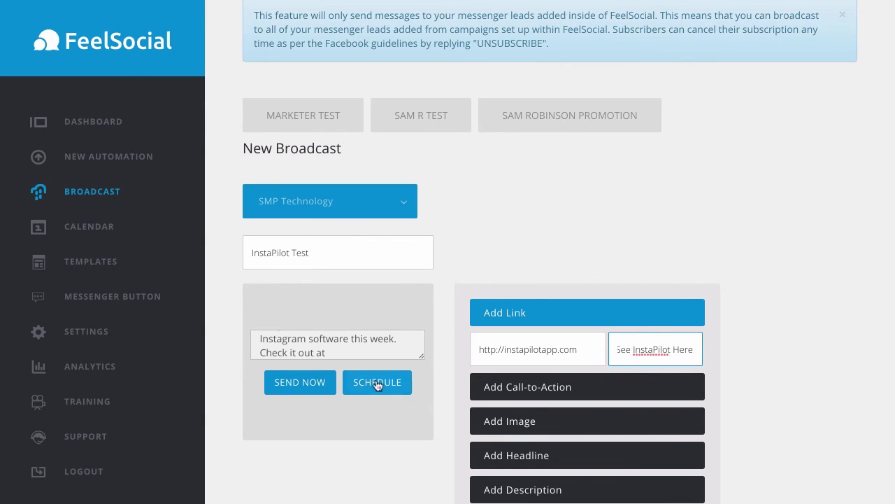
Step: Review the broadcast's scheduling options for recipients, date and time, and close them without scheduling
scroll(354, 378, "up", 1)
scroll(354, 378, "up", 1)
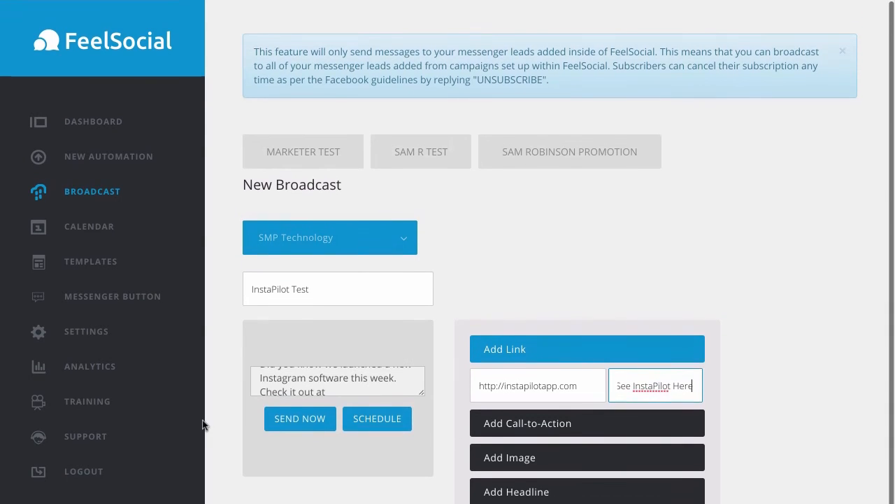
left_click(381, 421)
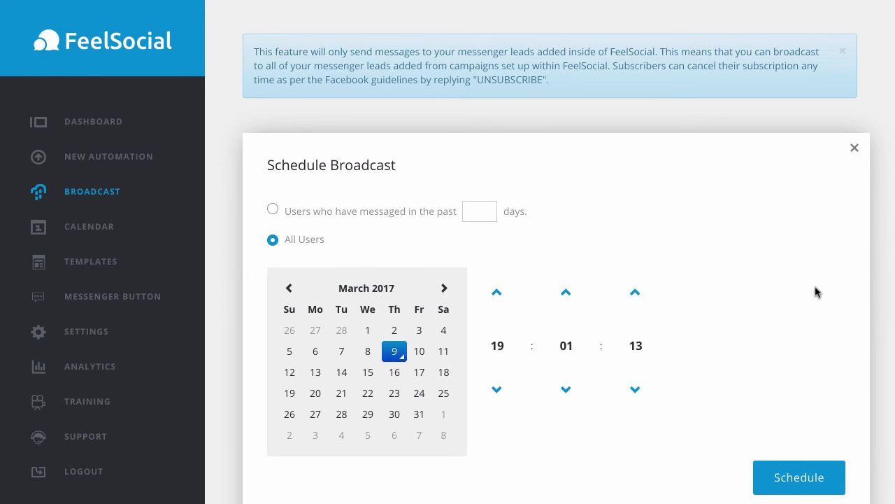
left_click(855, 147)
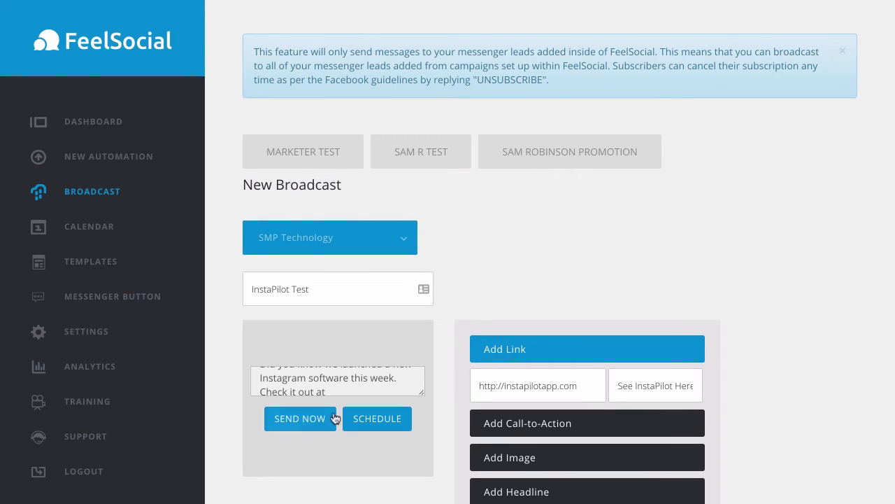
Step: Send the InstaPilot Test broadcast immediately and dismiss the notification
left_click(311, 423)
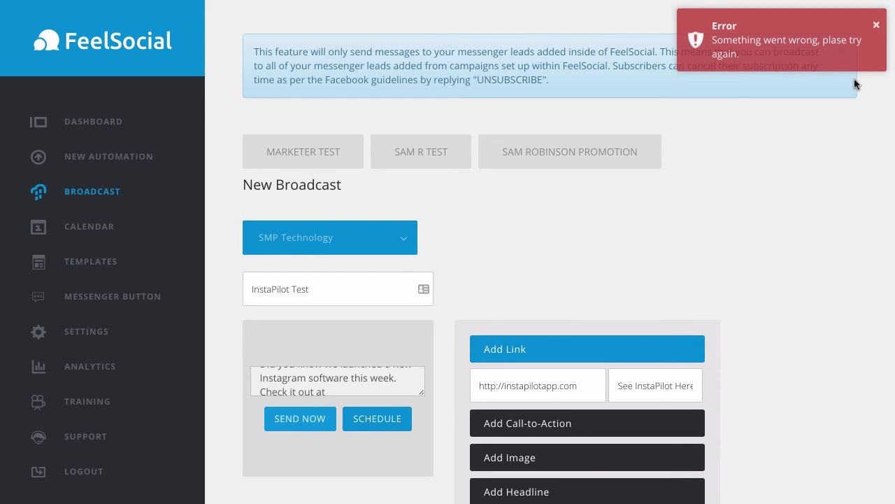
left_click(876, 28)
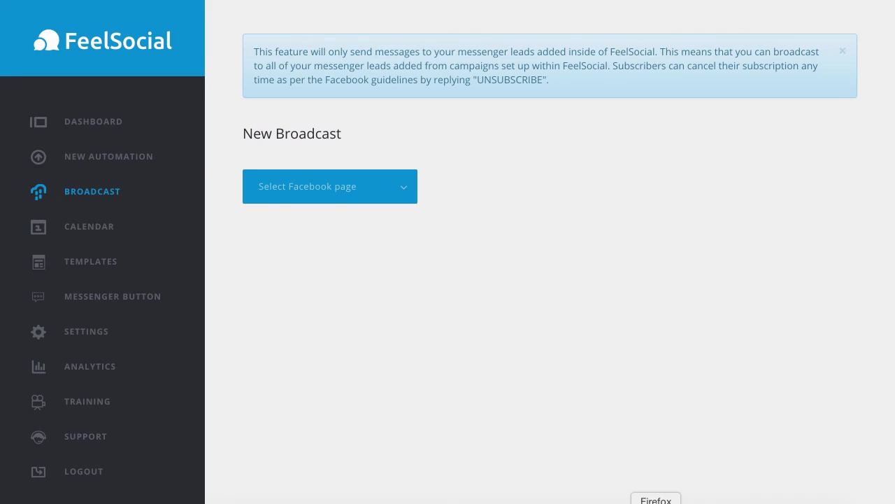
Step: Switch to Firefox, test the "See InstaPilot Here" link in the SMP Technology chat, and close the page it opens
left_click(656, 501)
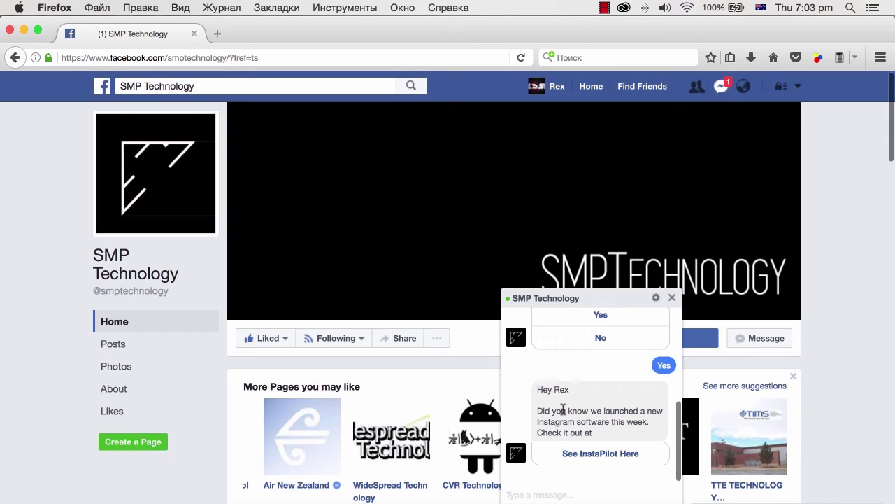
left_click(600, 455)
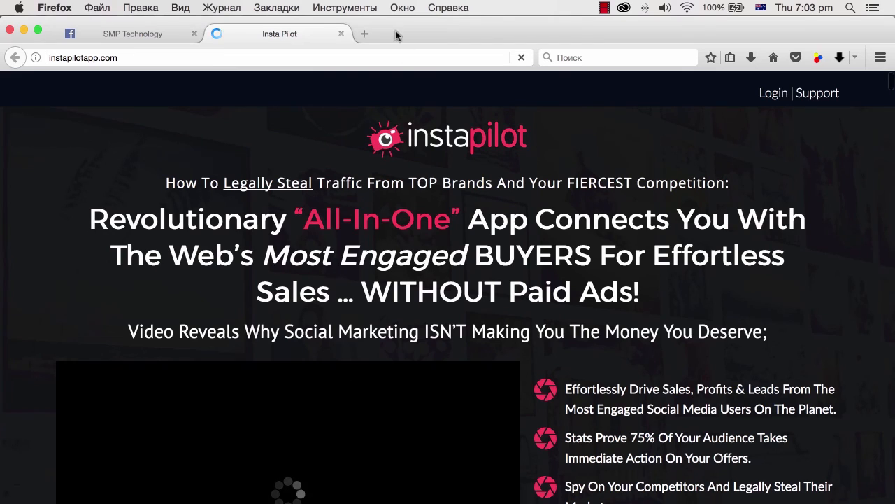
left_click(342, 33)
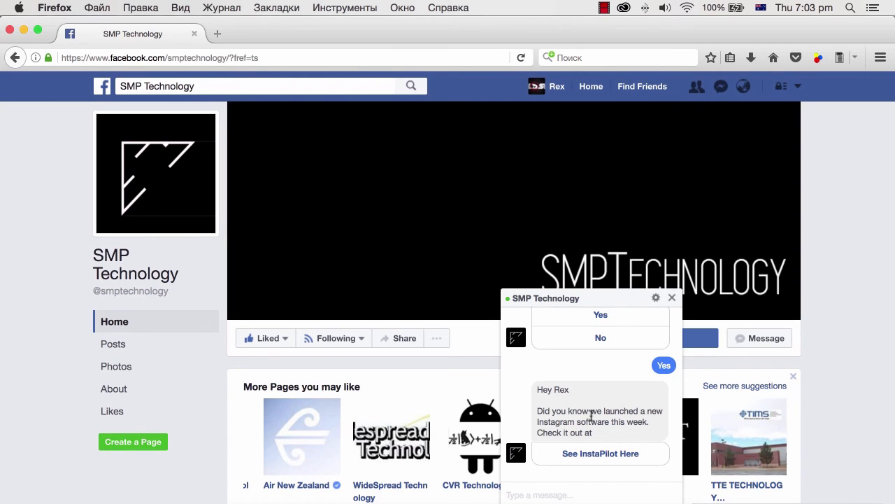
Step: Return to FeelSocial and examine the sent broadcasts in the Broadcast Calendar
left_click(106, 501)
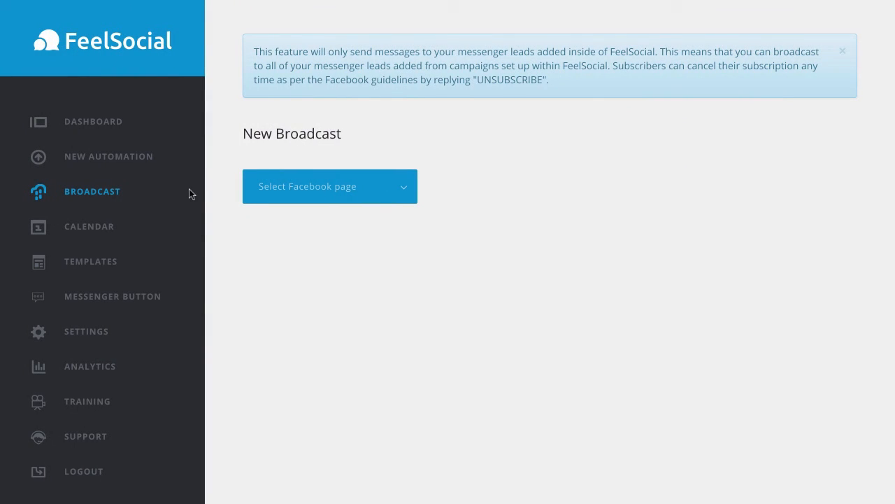
left_click(105, 233)
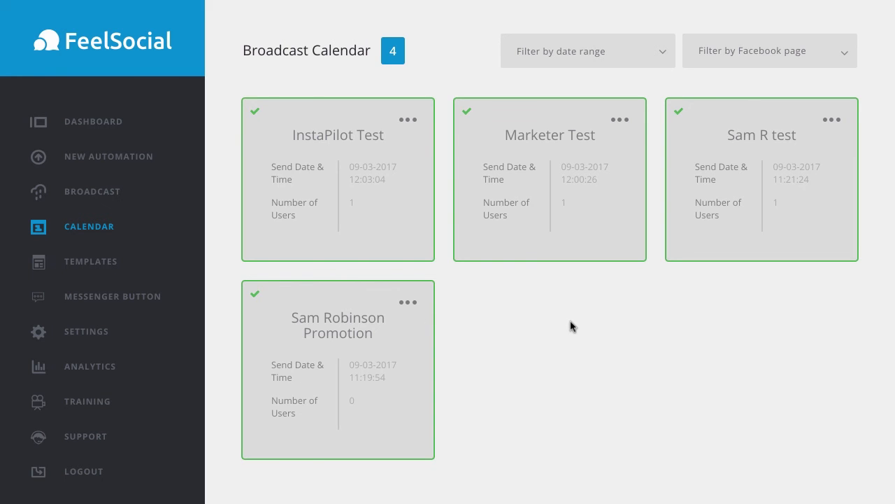
Step: Review the headline, description and call-to-action options for a new Taylor the Swift automation message, and return to the dashboard without saving
left_click(144, 162)
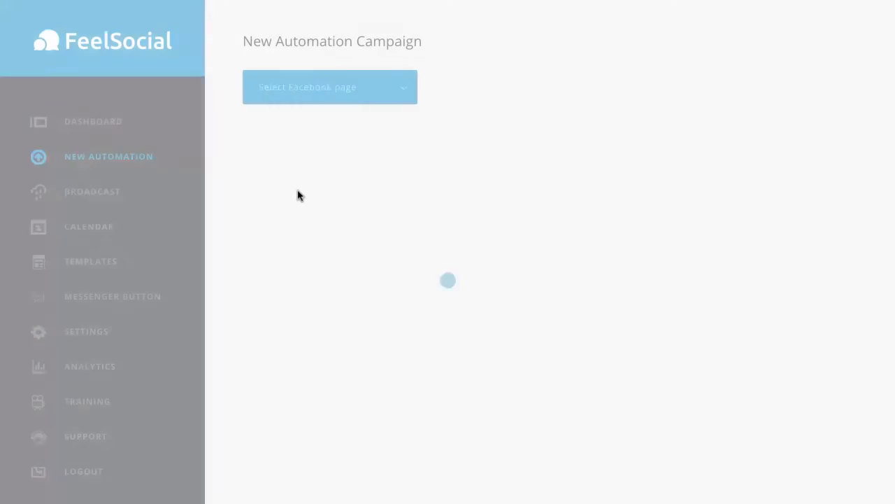
left_click(402, 95)
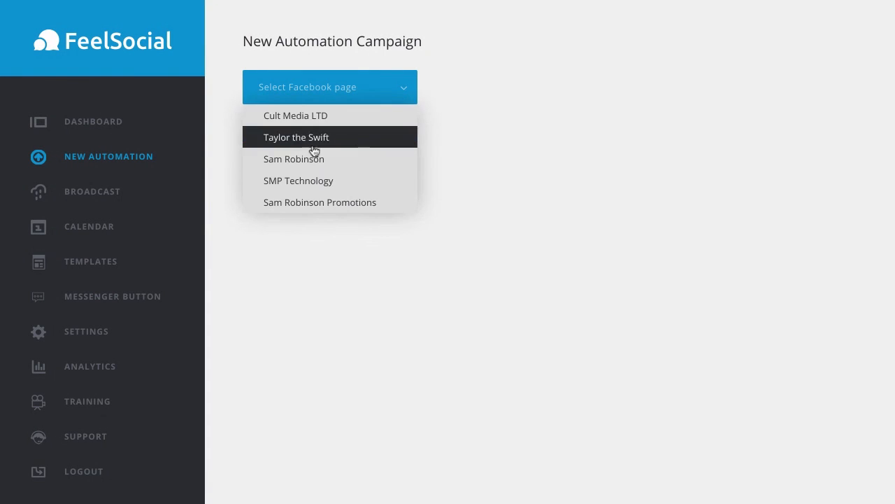
left_click(288, 144)
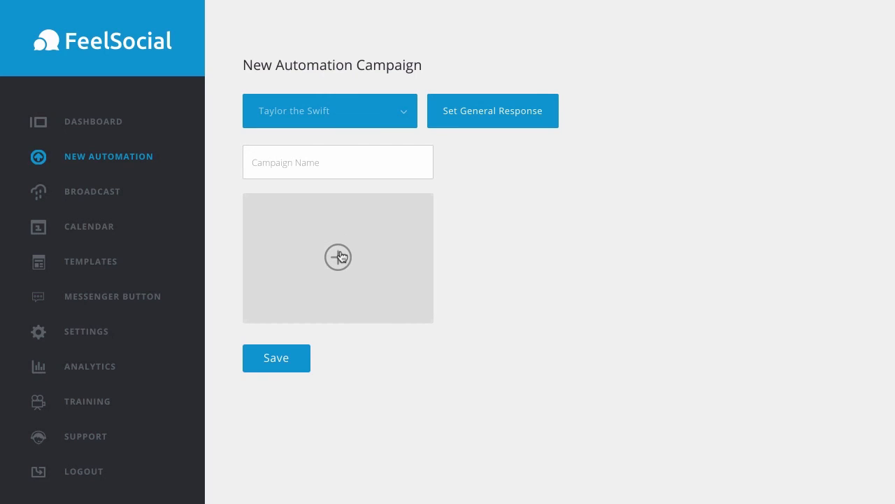
left_click(338, 256)
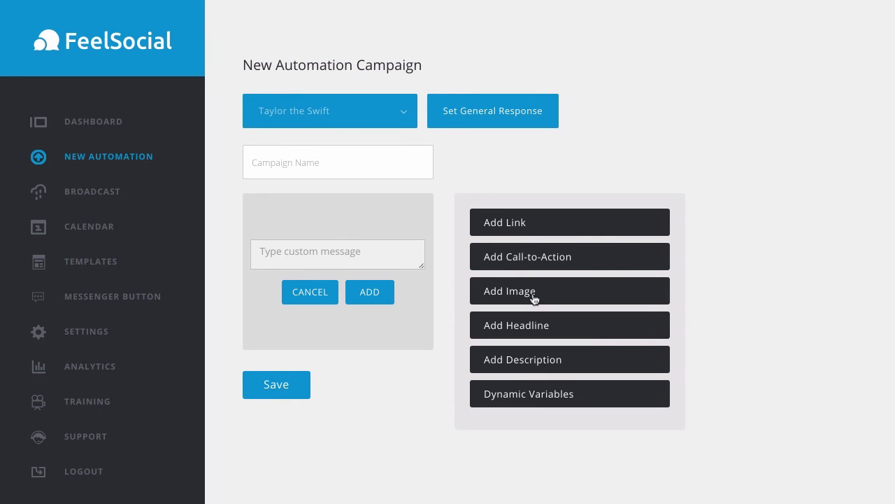
left_click(531, 324)
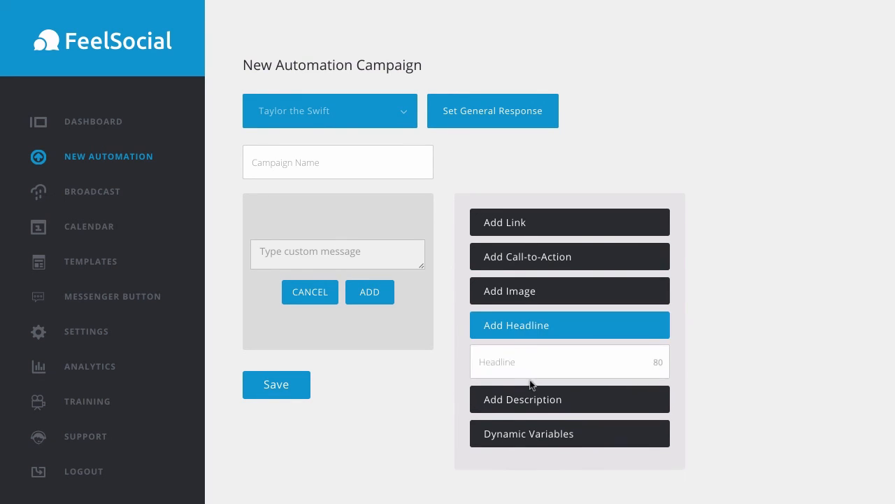
left_click(532, 398)
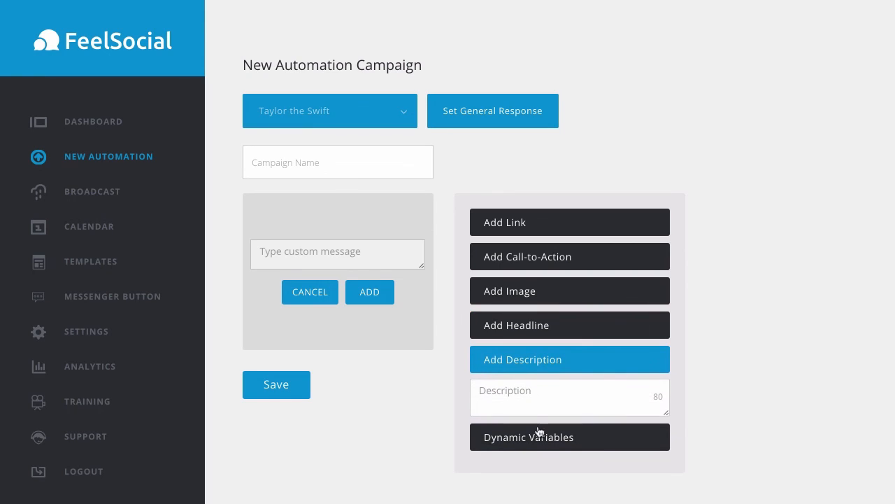
left_click(531, 255)
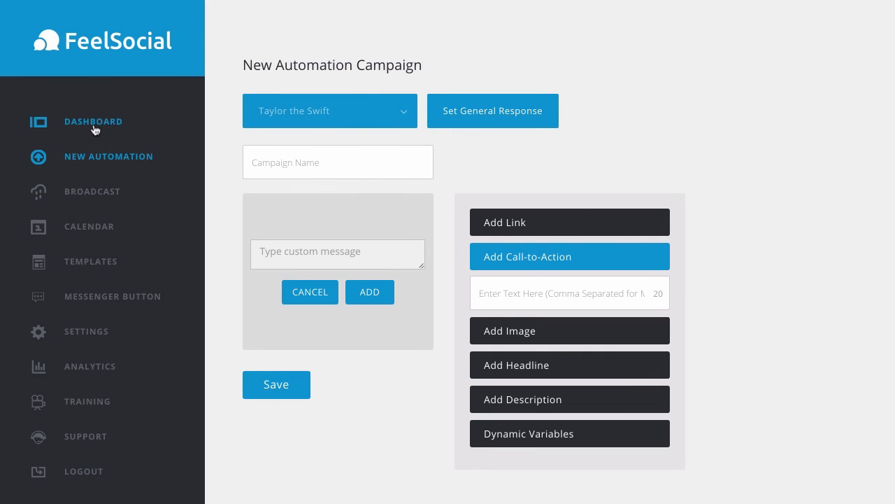
left_click(96, 128)
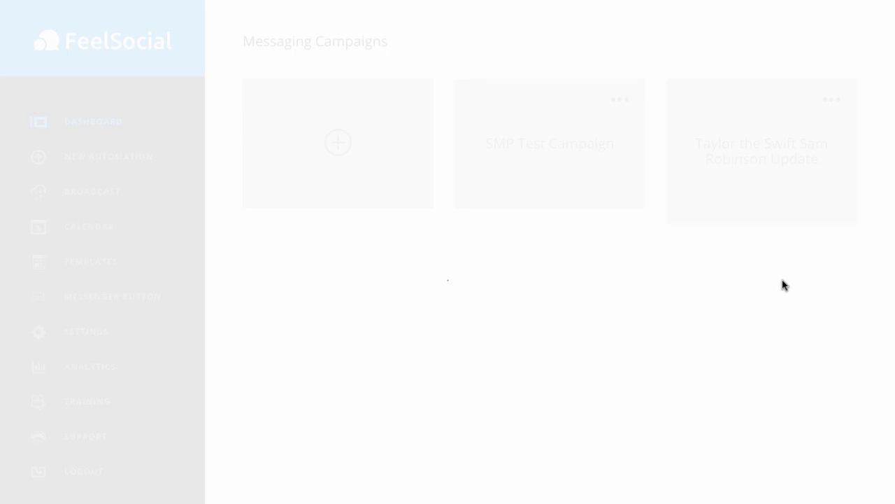